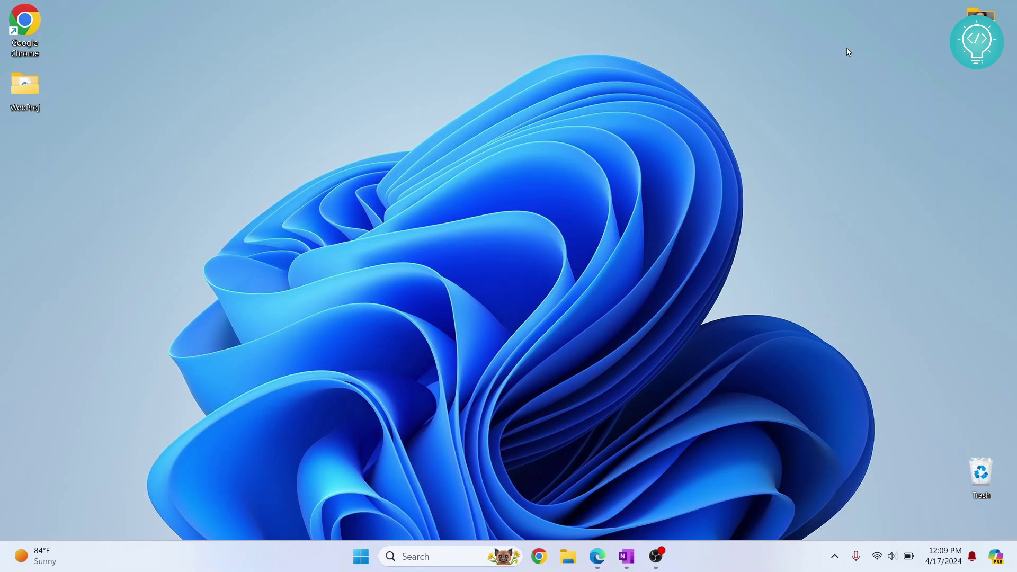
Bring up the Office Customization Tool in Edge and scroll to the Products section.
left_click(597, 556)
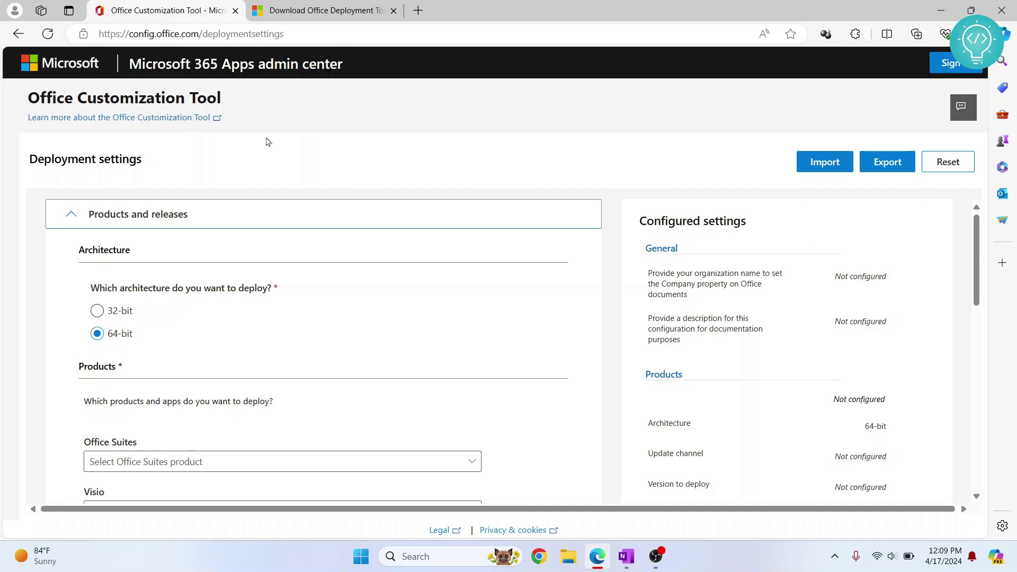
scroll(225, 286, "down", 1)
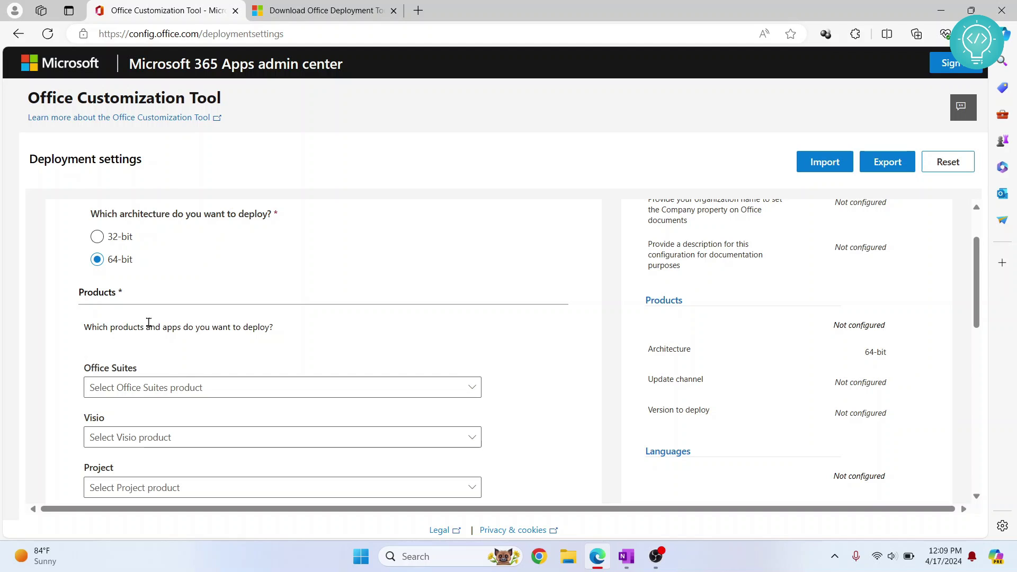
scroll(140, 318, "down", 1)
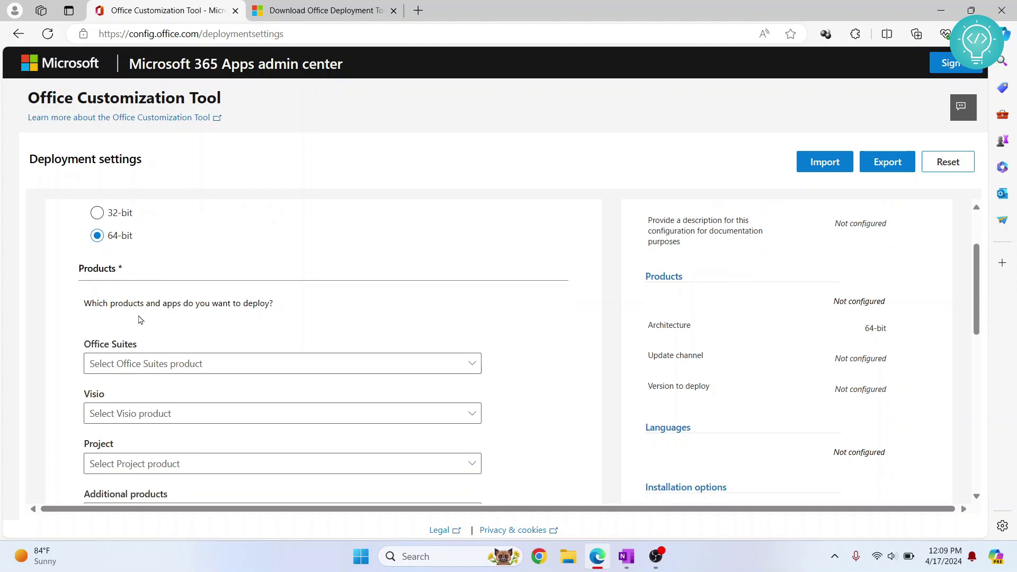
scroll(139, 319, "down", 6)
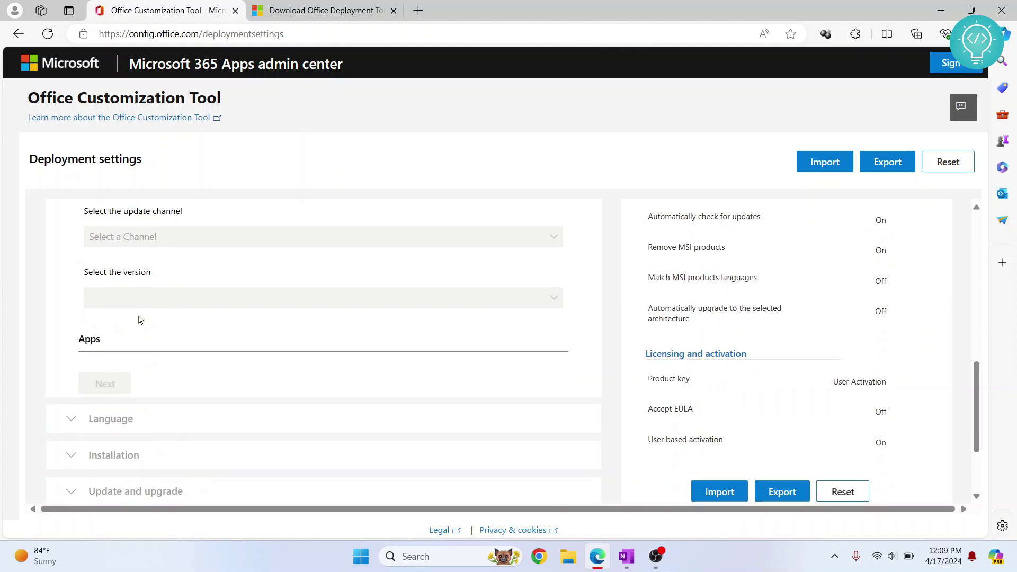
scroll(140, 318, "up", 6)
Choose Office Professional Plus 2019 - Volume License as the Office suite.
left_click(136, 332)
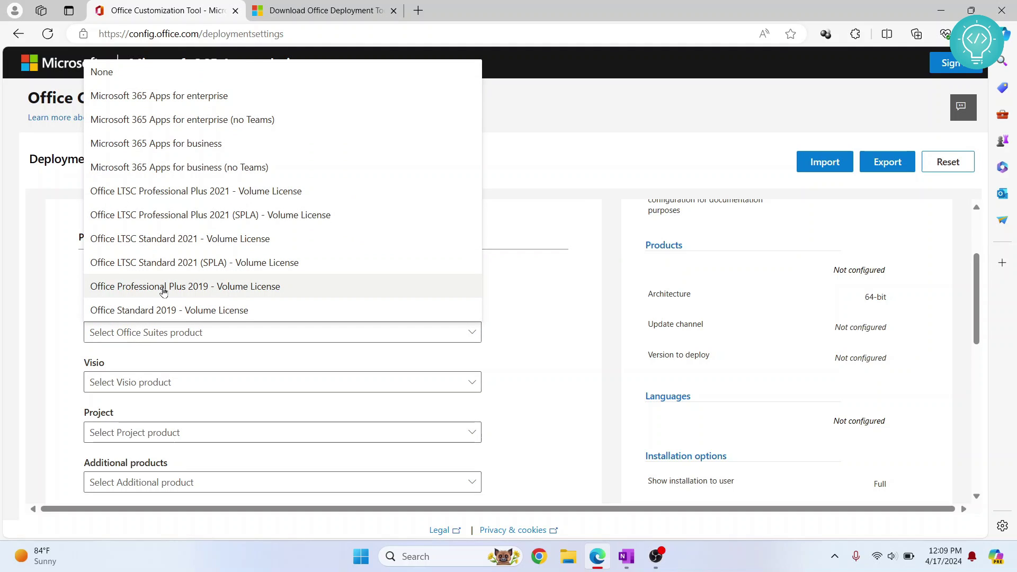
left_click(181, 286)
scroll(167, 363, "down", 6)
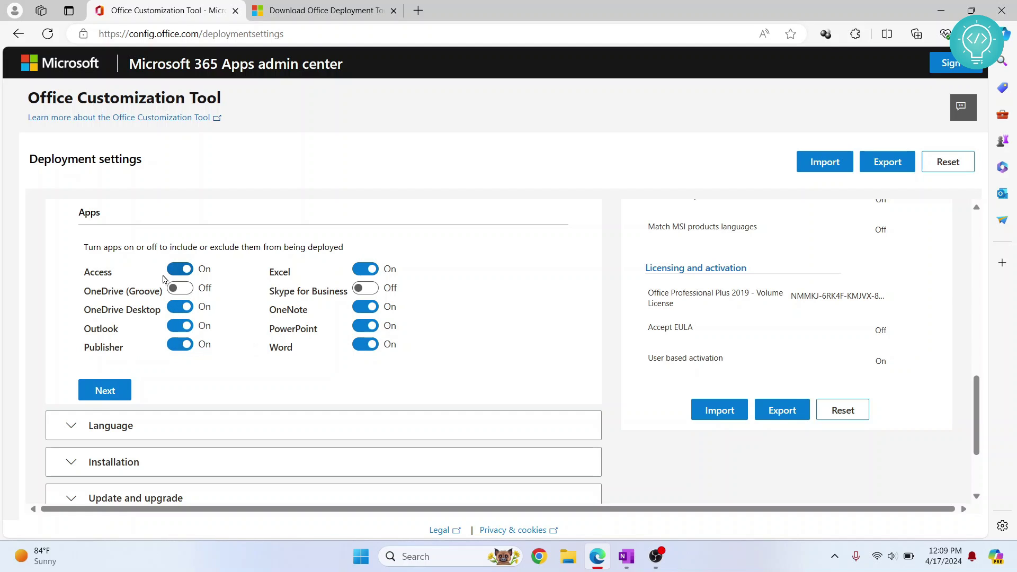
Exclude OneDrive Desktop, OneNote, Access, Outlook and Publisher, leaving Excel, PowerPoint and Word.
left_click(180, 308)
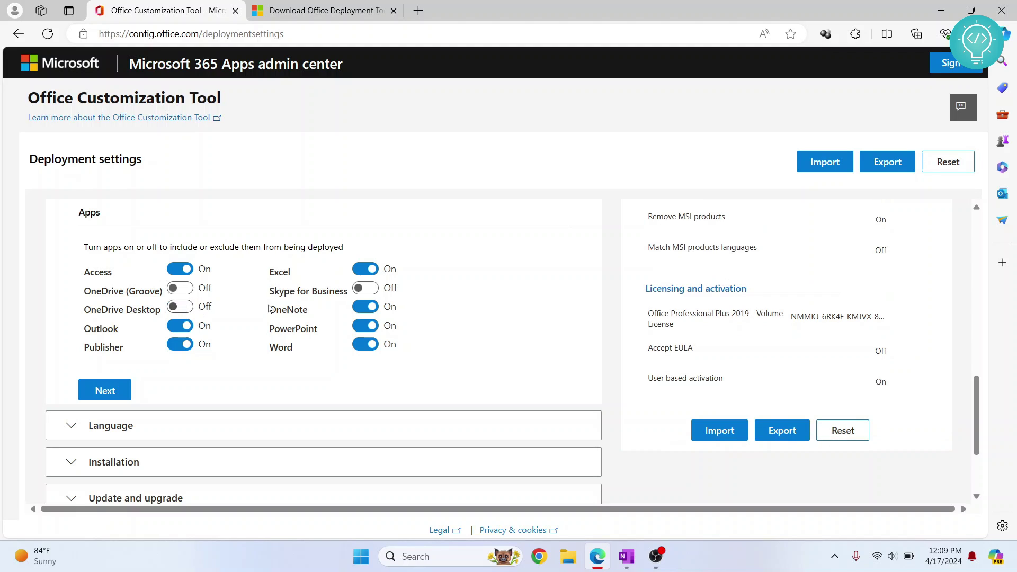
left_click(364, 309)
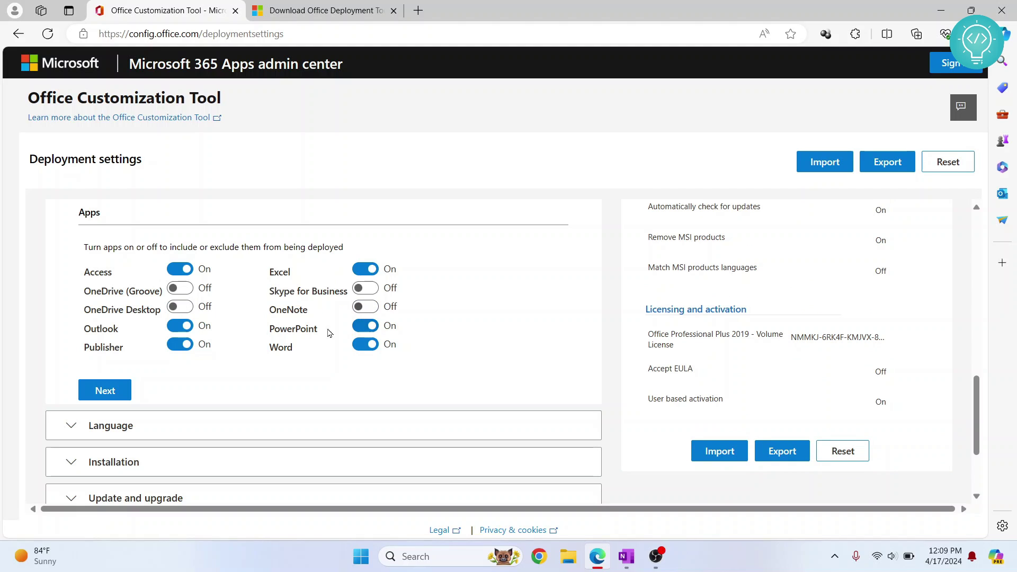
left_click(172, 270)
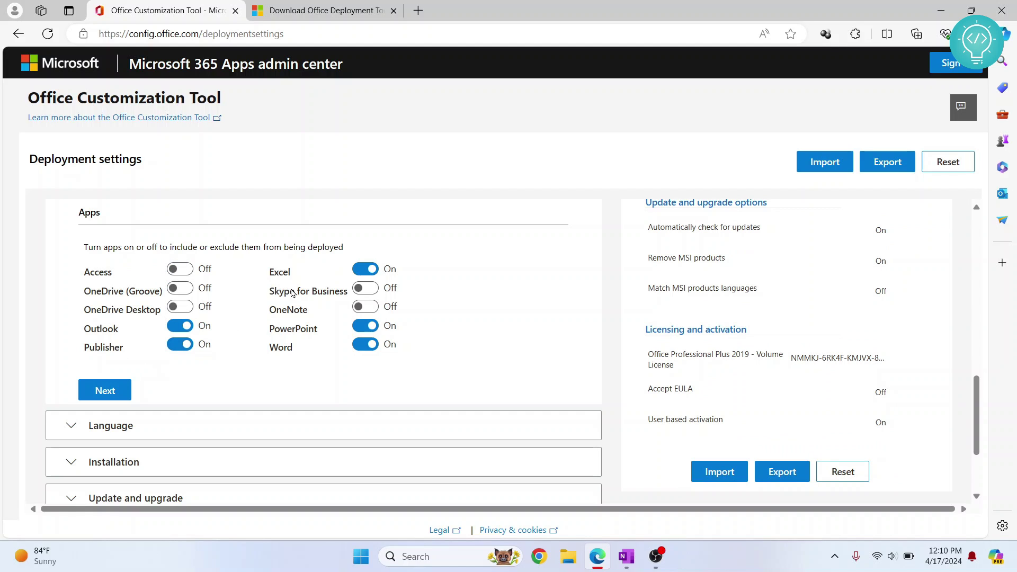
left_click(178, 329)
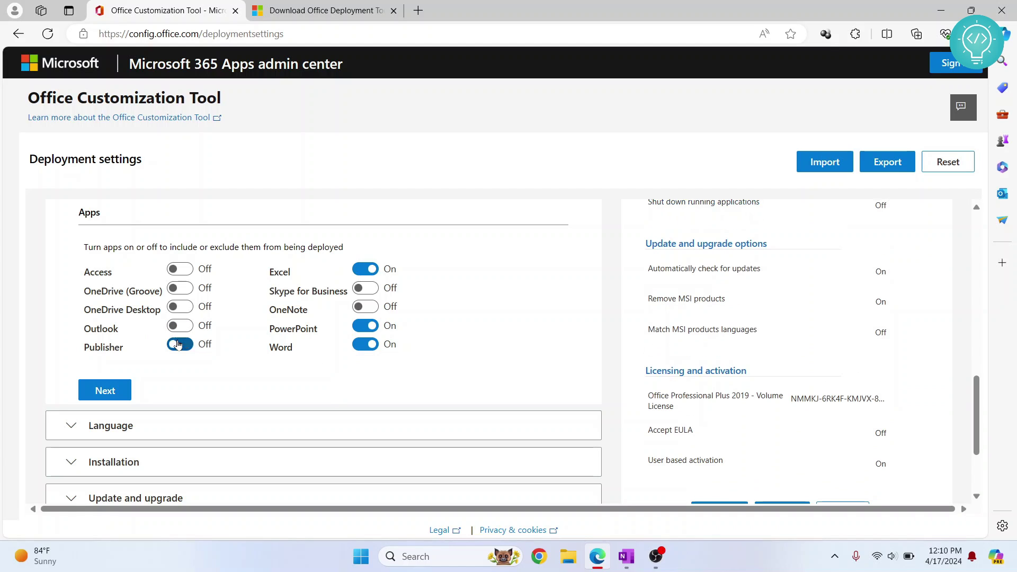
left_click(176, 344)
Set English (United States) as the primary language.
left_click(122, 393)
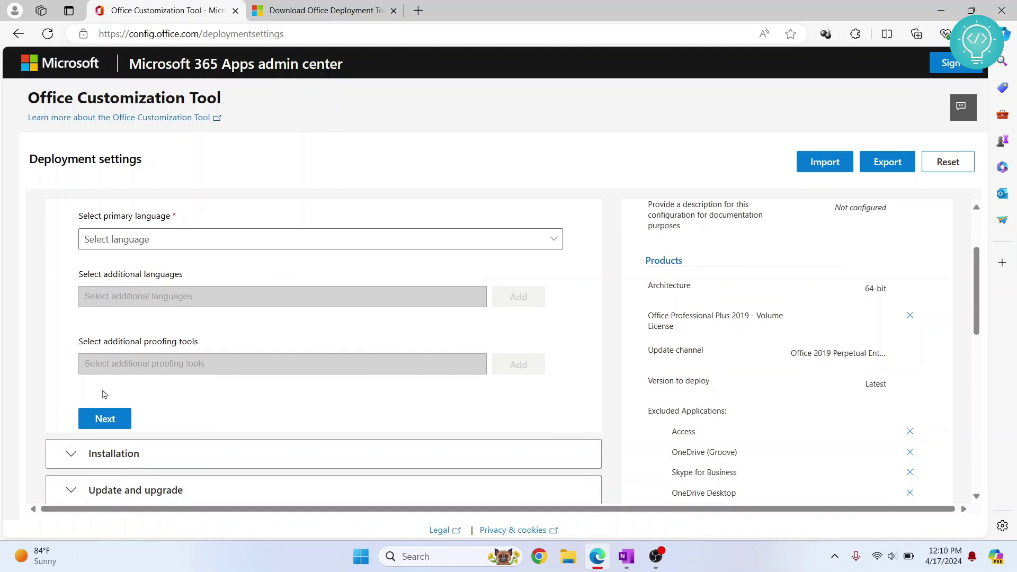
left_click(142, 241)
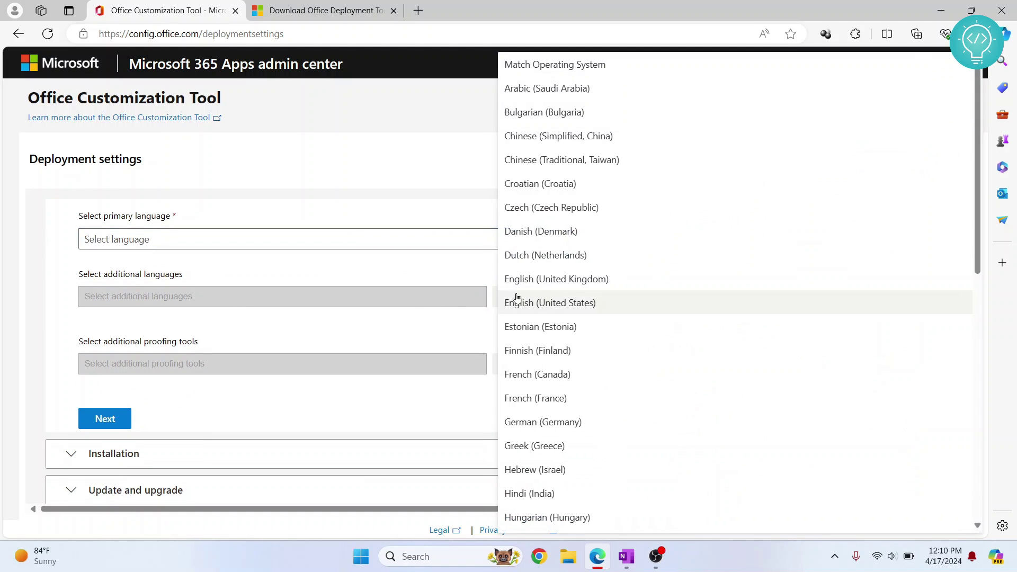
left_click(561, 302)
scroll(277, 306, "down", 4)
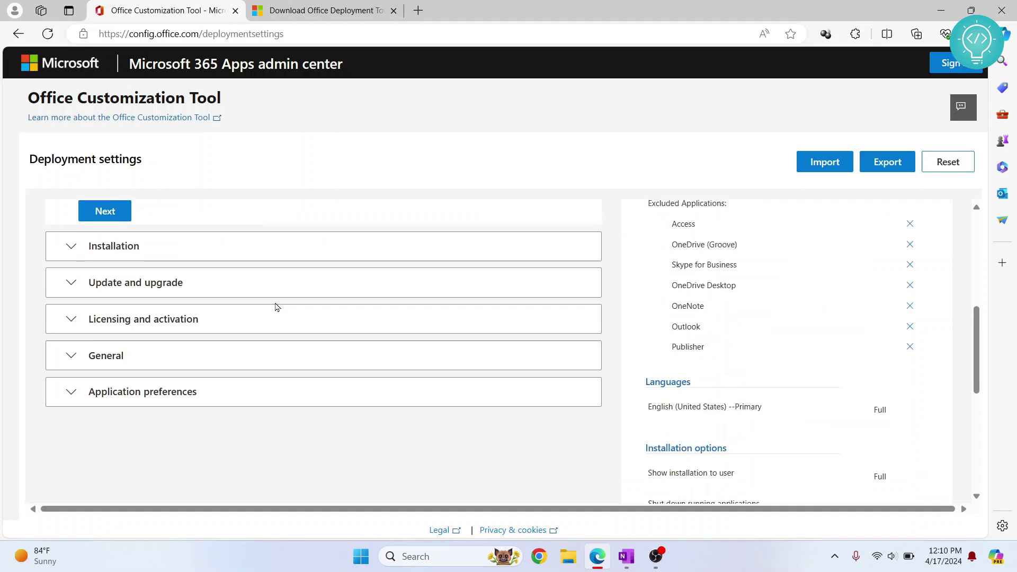
Keep default installation options, then turn off automatic update checks and MSI version removal.
left_click(93, 204)
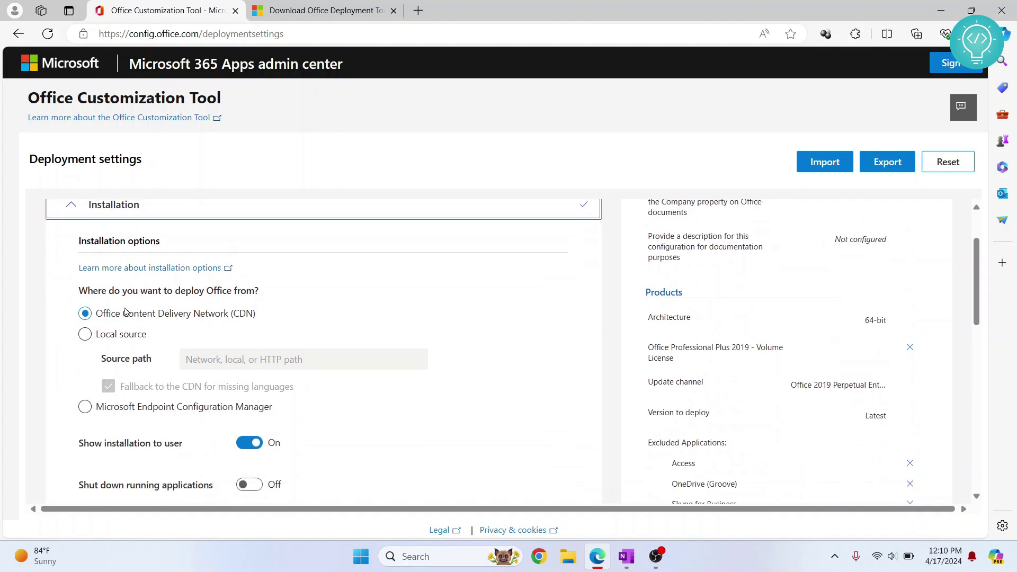
scroll(125, 315, "down", 2)
scroll(123, 238, "up", 3)
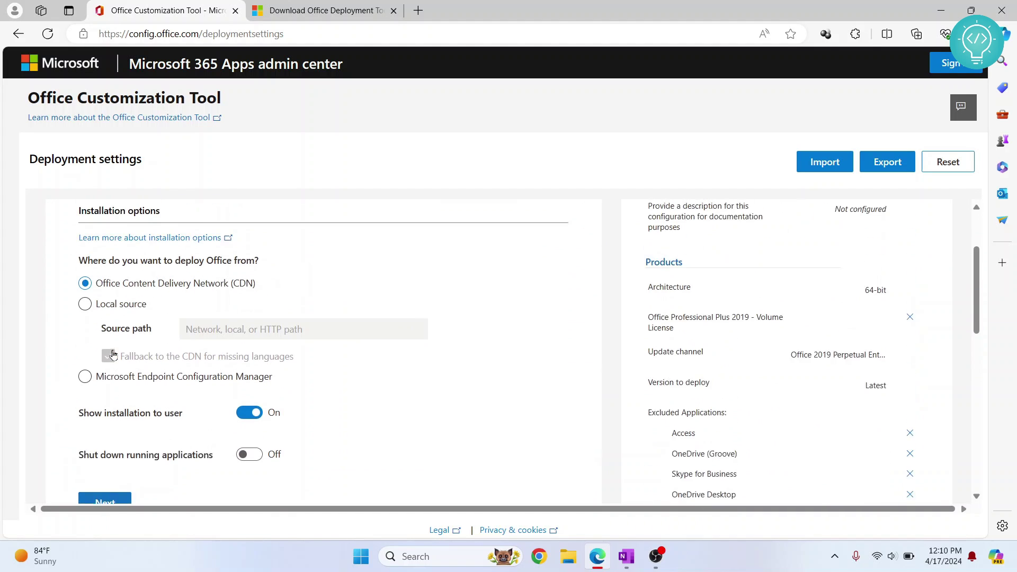
scroll(122, 235, "up", 2)
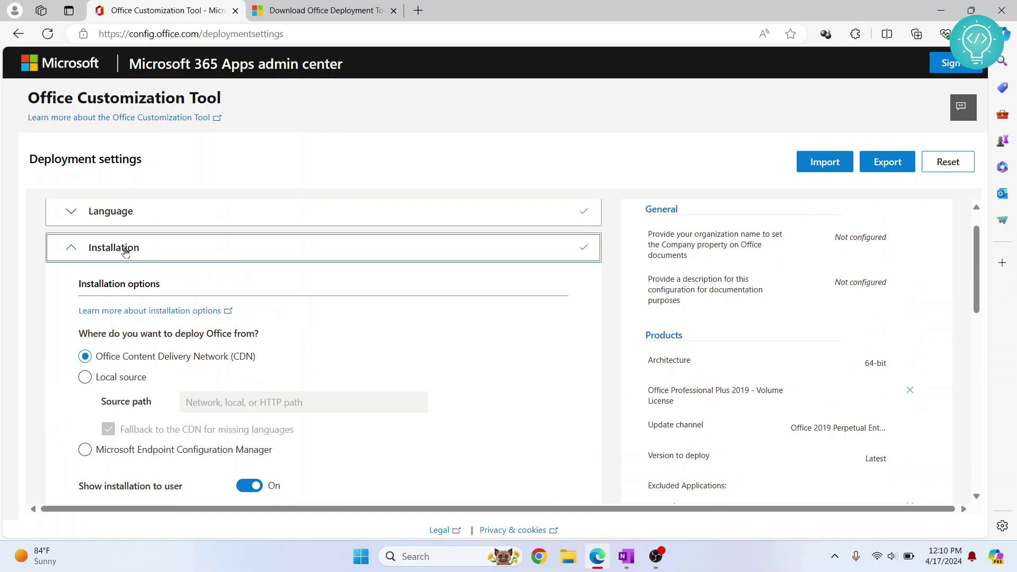
scroll(86, 249, "down", 4)
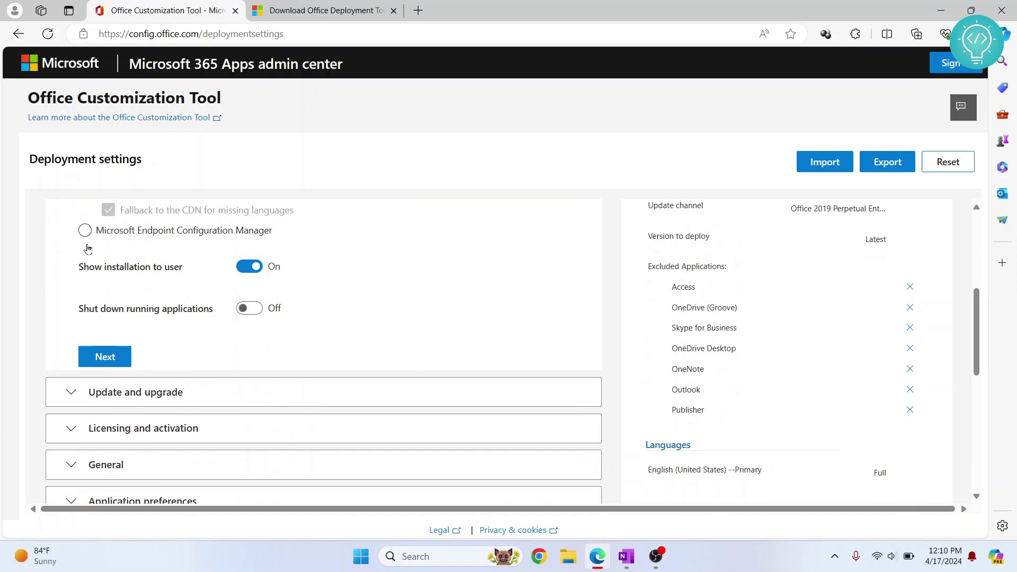
left_click(95, 354)
scroll(95, 354, "down", 4)
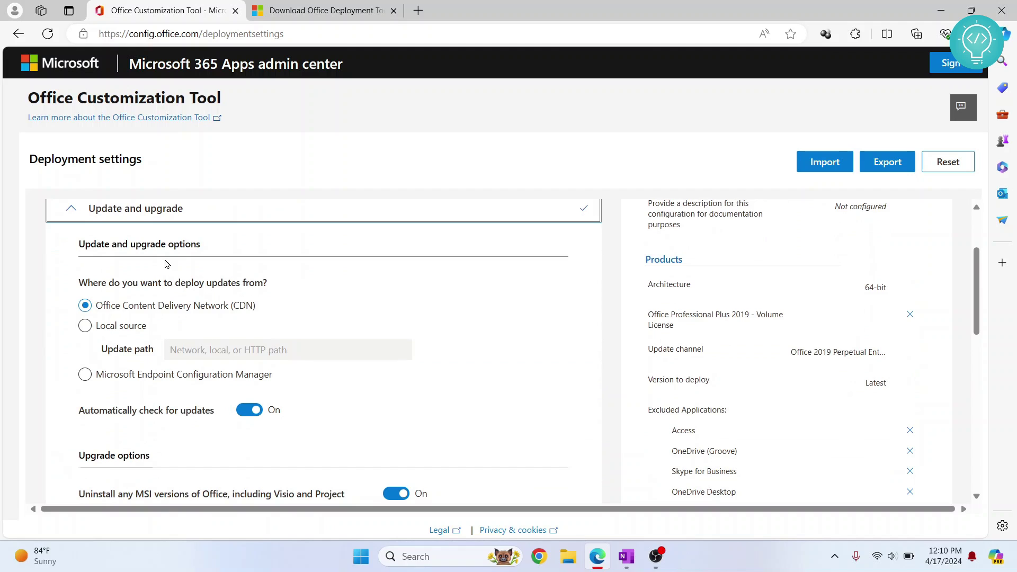
scroll(171, 313, "down", 1)
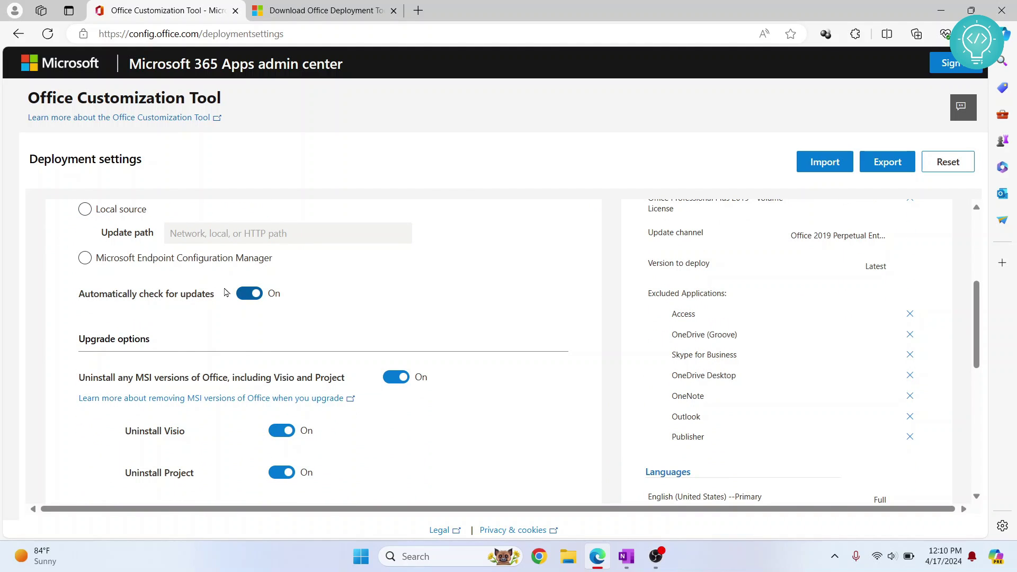
left_click(249, 294)
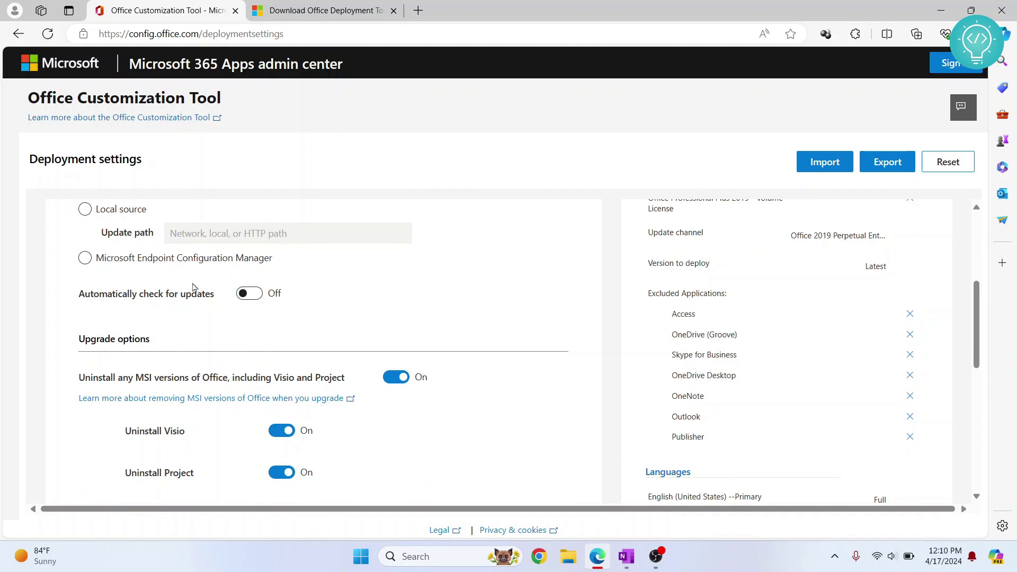
left_click(396, 377)
scroll(393, 381, "down", 6)
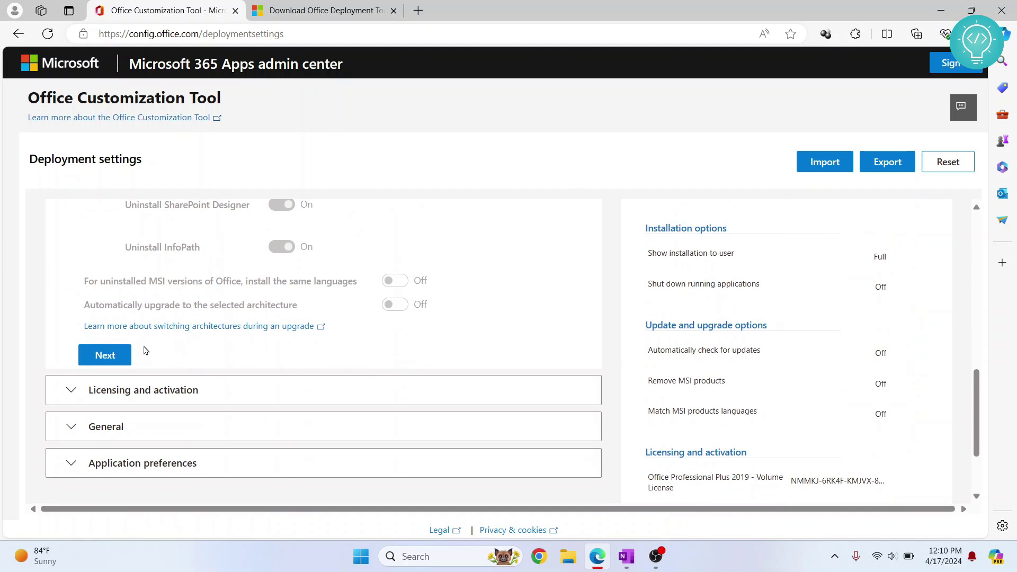
Accept default licensing, general and application preference settings and finish the configuration.
left_click(104, 355)
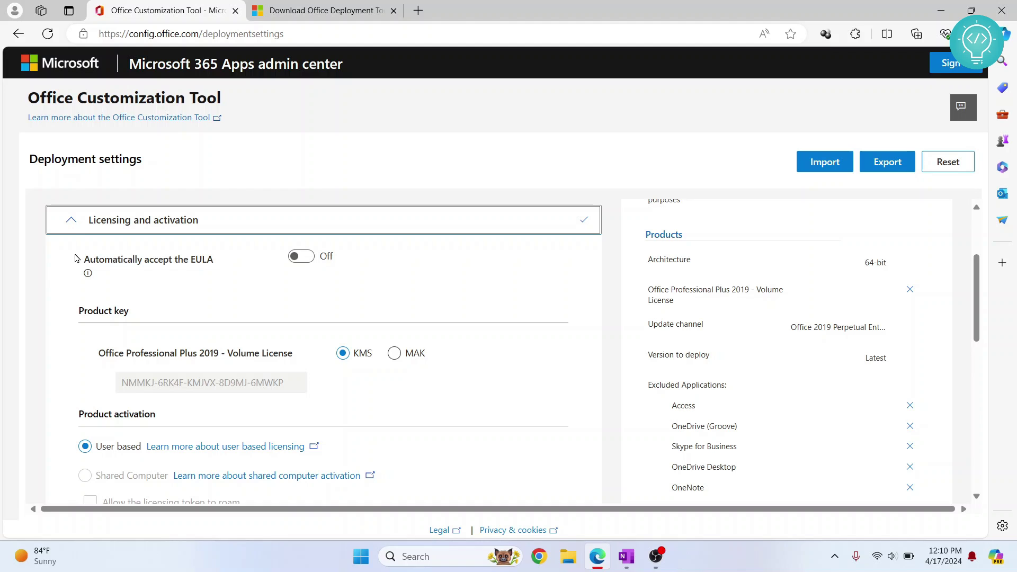
scroll(121, 291, "down", 1)
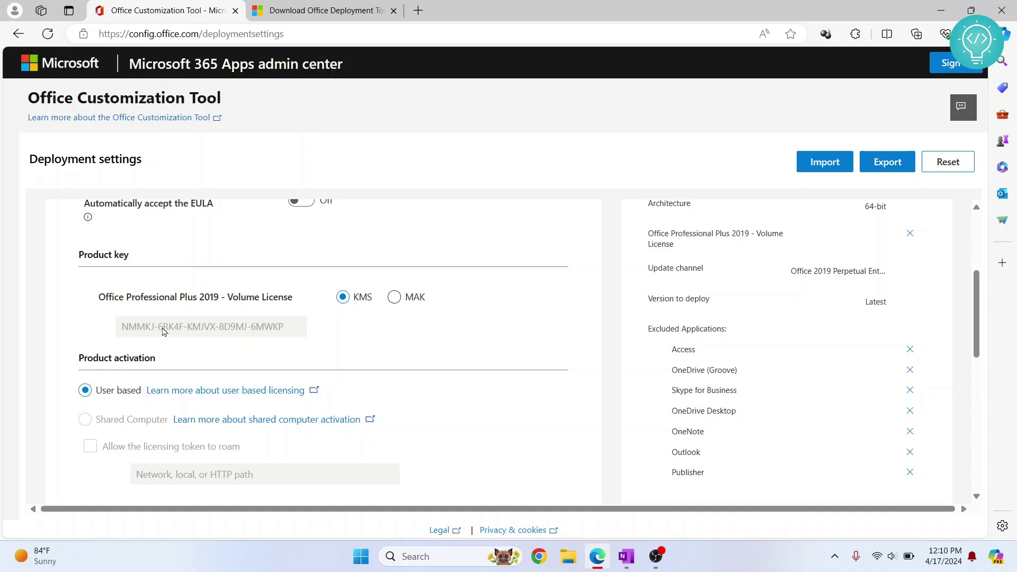
scroll(163, 331, "down", 3)
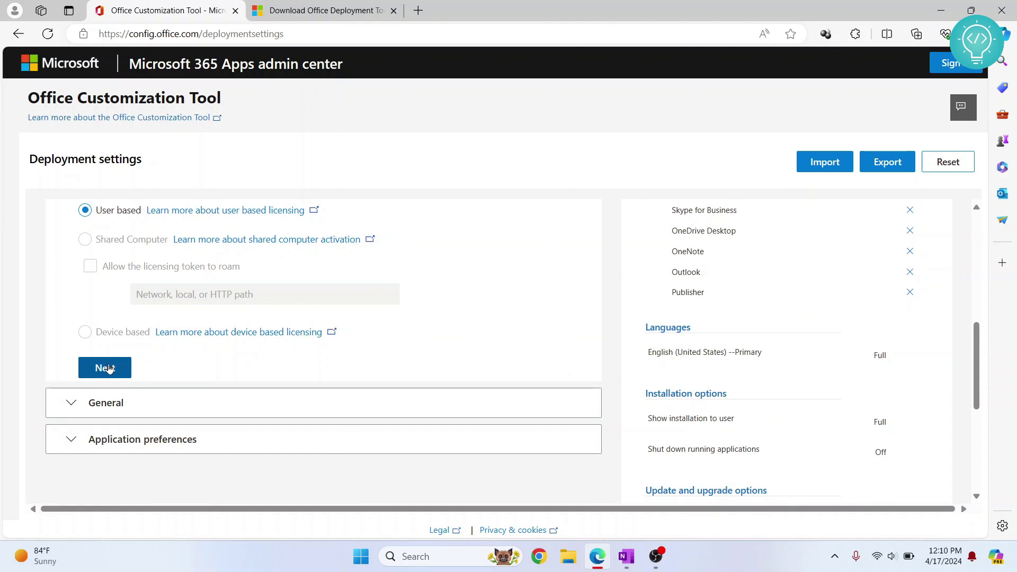
left_click(109, 369)
scroll(108, 368, "down", 3)
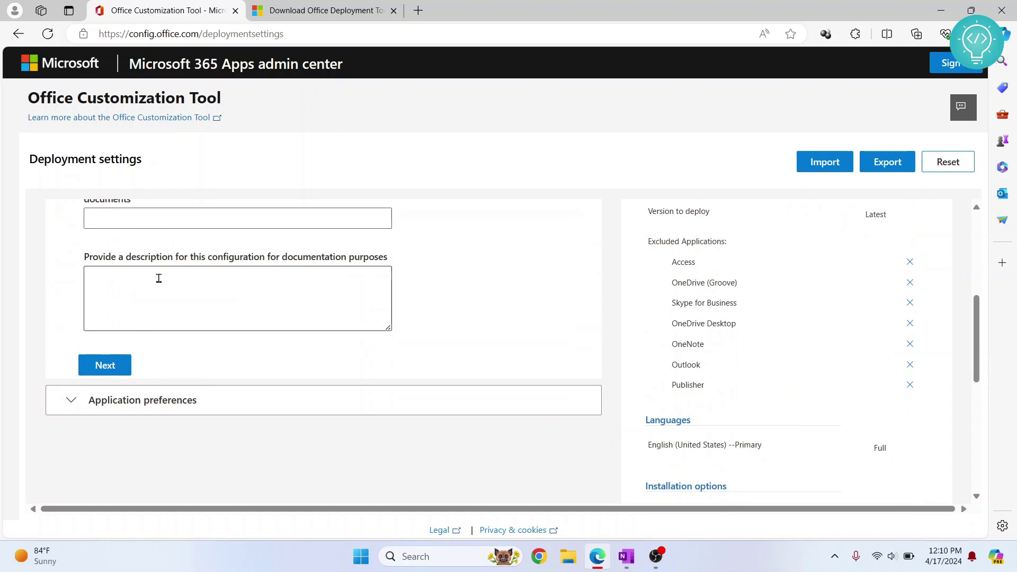
left_click(107, 371)
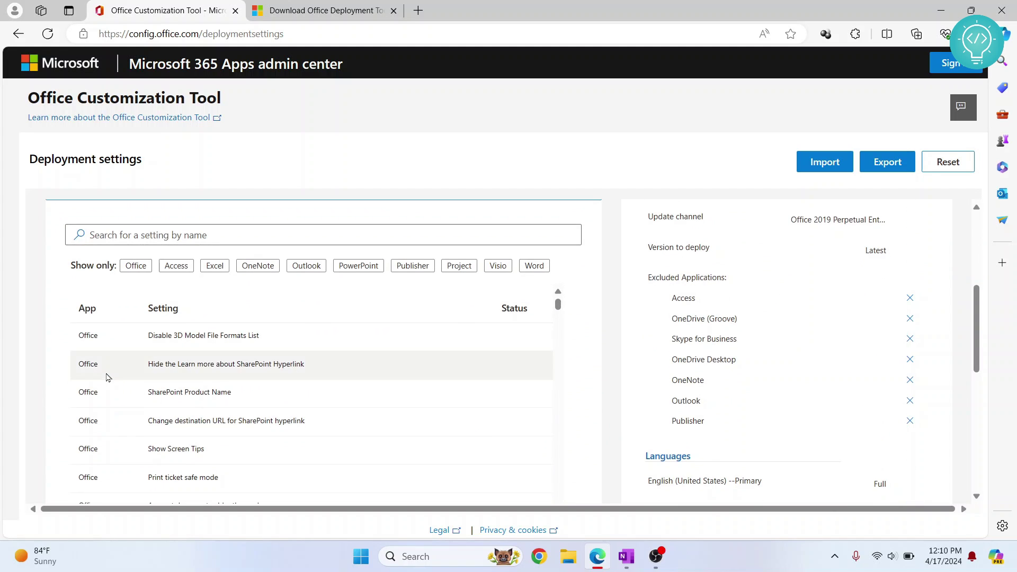
scroll(206, 379, "down", 1)
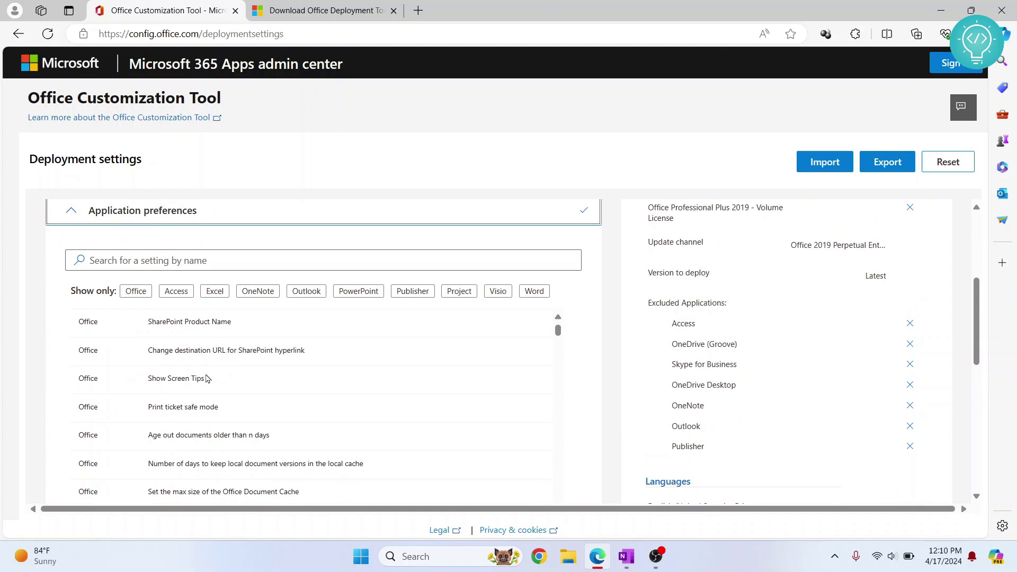
scroll(207, 379, "down", 10)
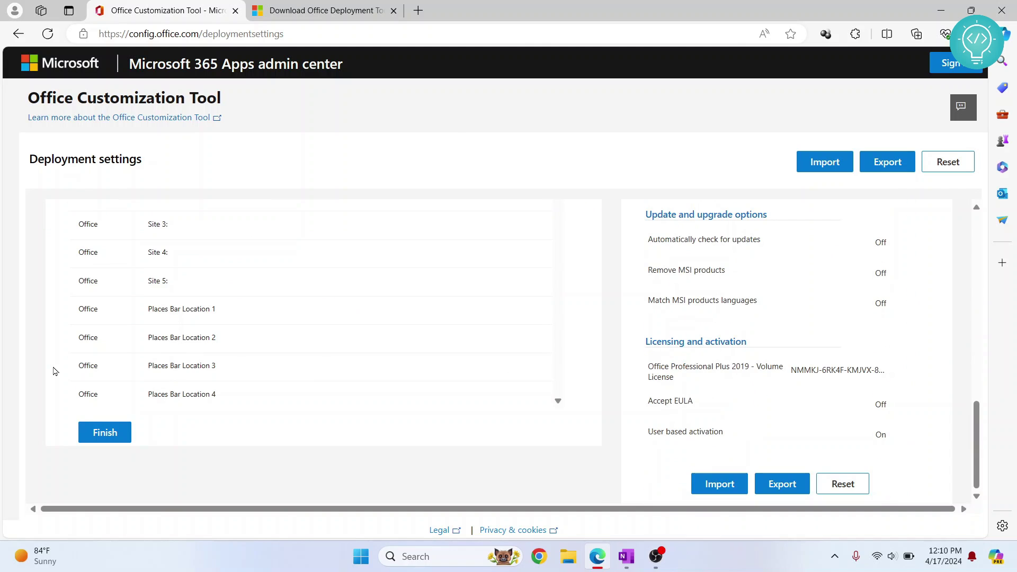
left_click(95, 432)
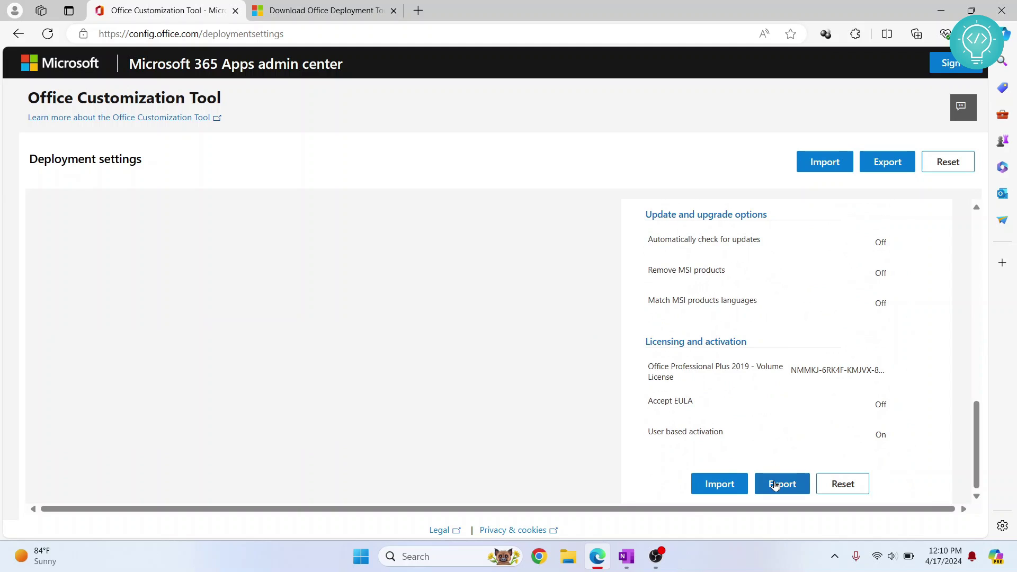
Export the configuration as Configuration.xml, keeping current file format settings and accepting the license terms.
left_click(775, 485)
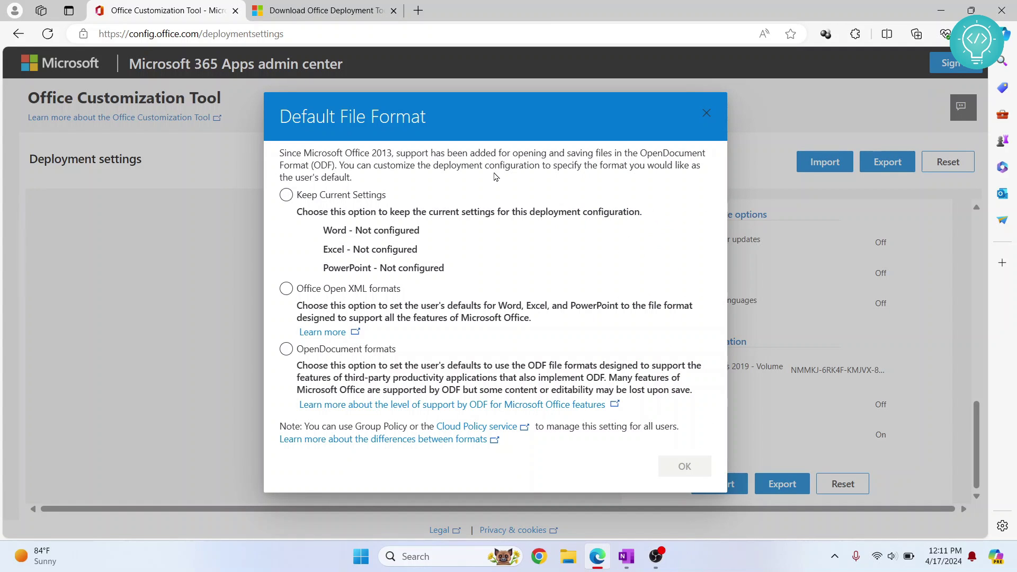
left_click(286, 196)
left_click(287, 196)
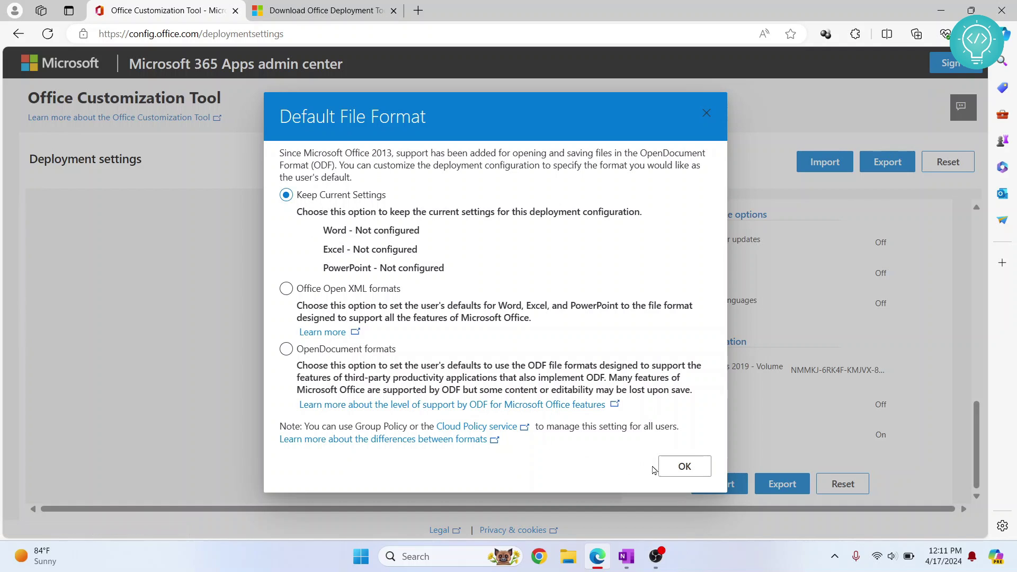
left_click(685, 468)
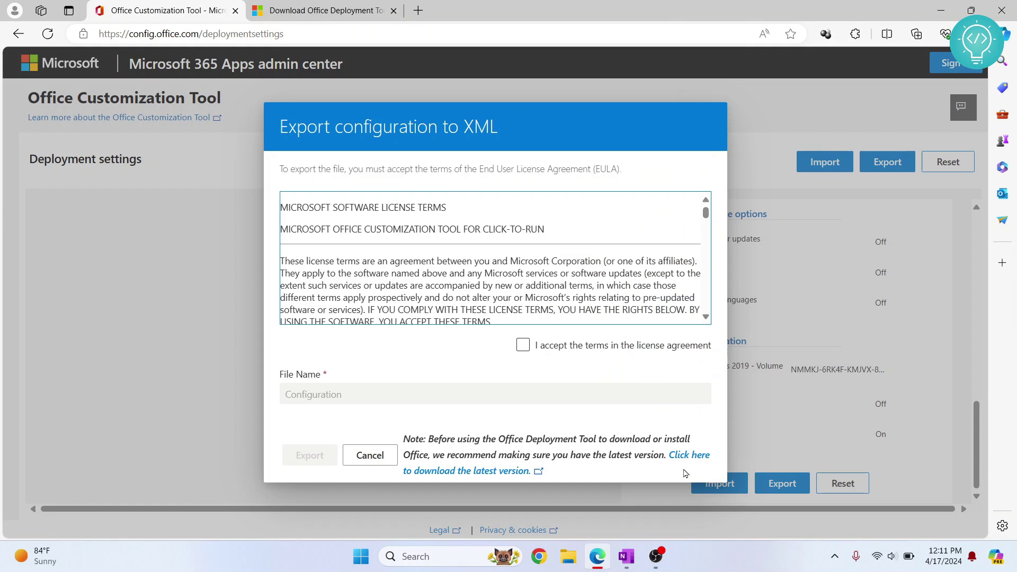
left_click(526, 352)
left_click(371, 392)
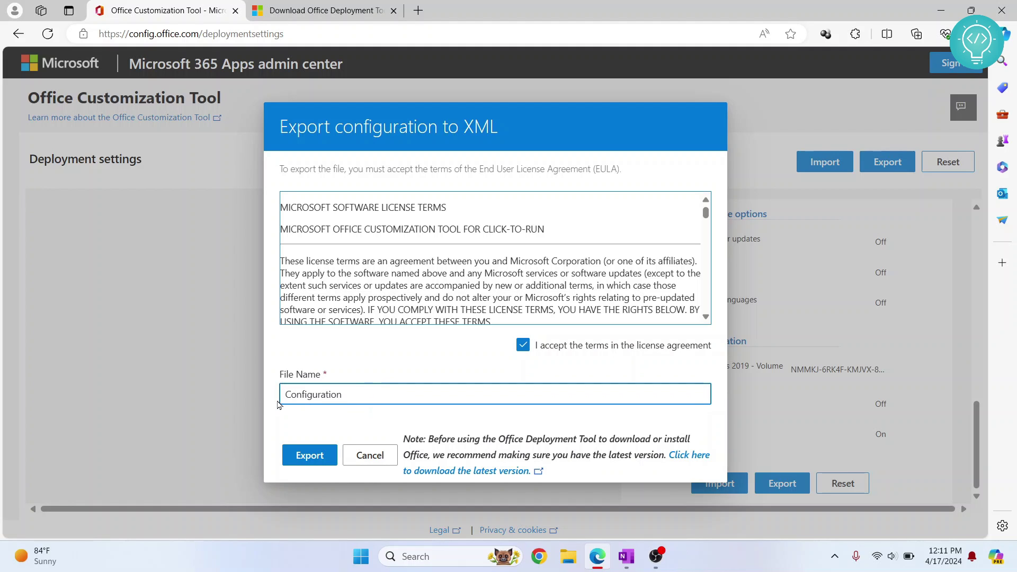
left_click(311, 463)
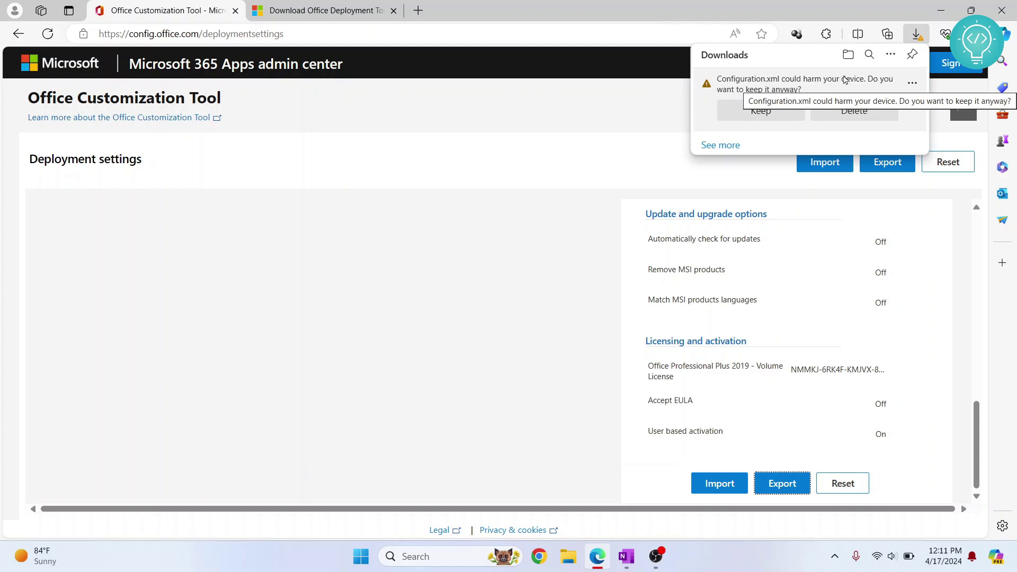
Keep the downloaded Configuration.xml in Downloads and close the Office Customization Tool tab.
left_click(757, 112)
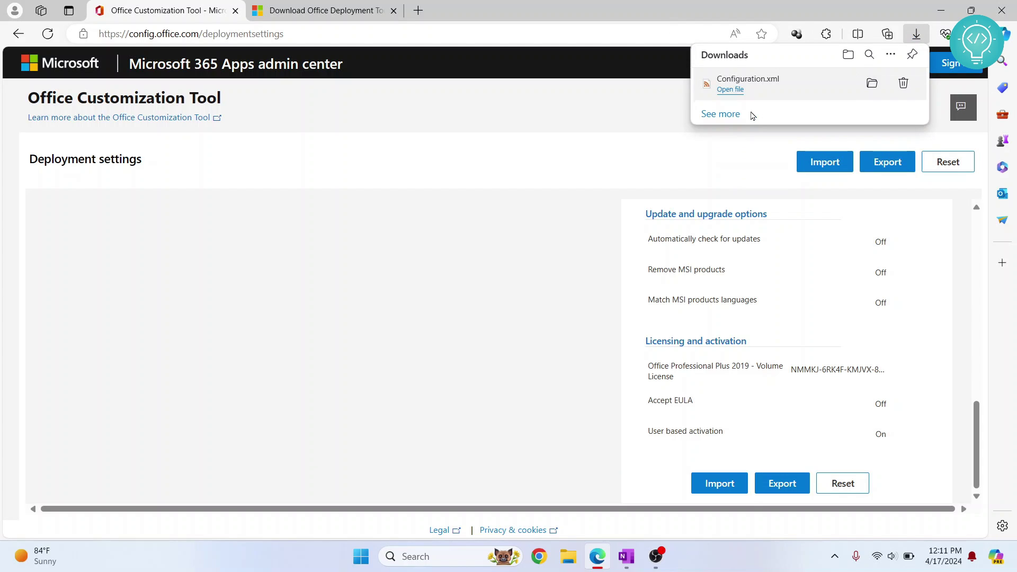
left_click(869, 82)
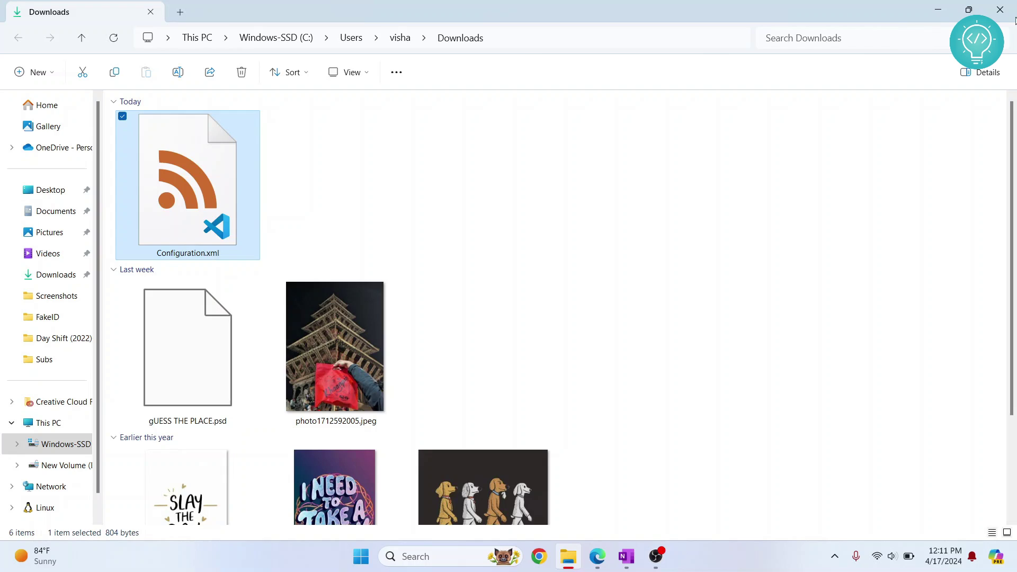
left_click(1000, 10)
left_click(316, 213)
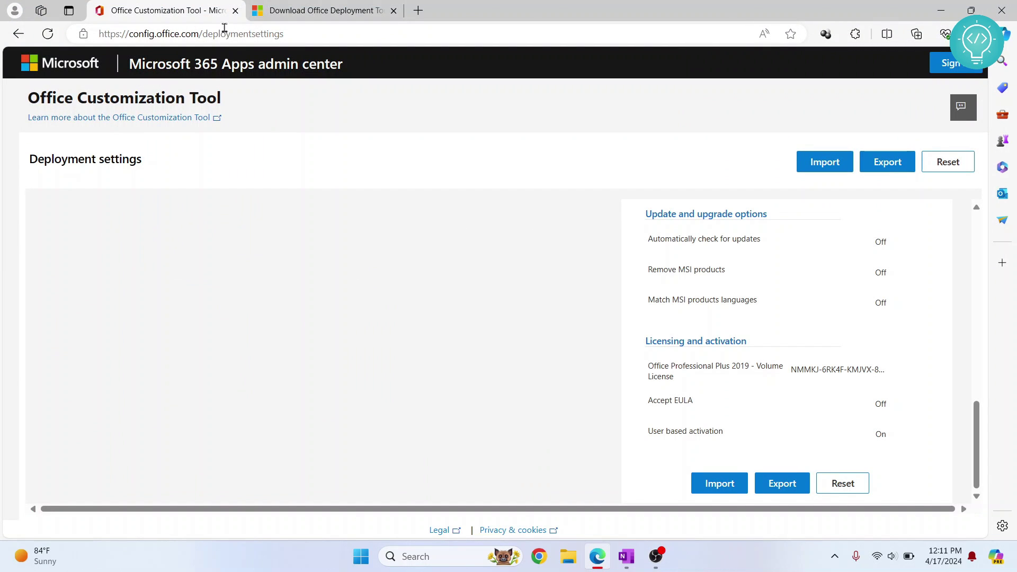
left_click(235, 10)
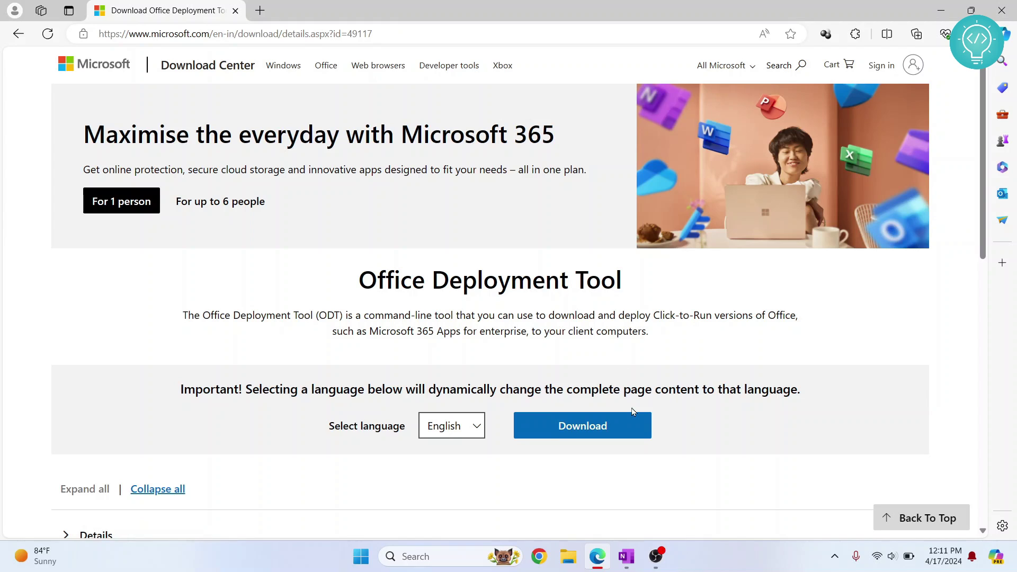
Download officedeploymenttool_17531-20046.exe and show it in the Downloads folder.
scroll(633, 412, "down", 2)
left_click(581, 329)
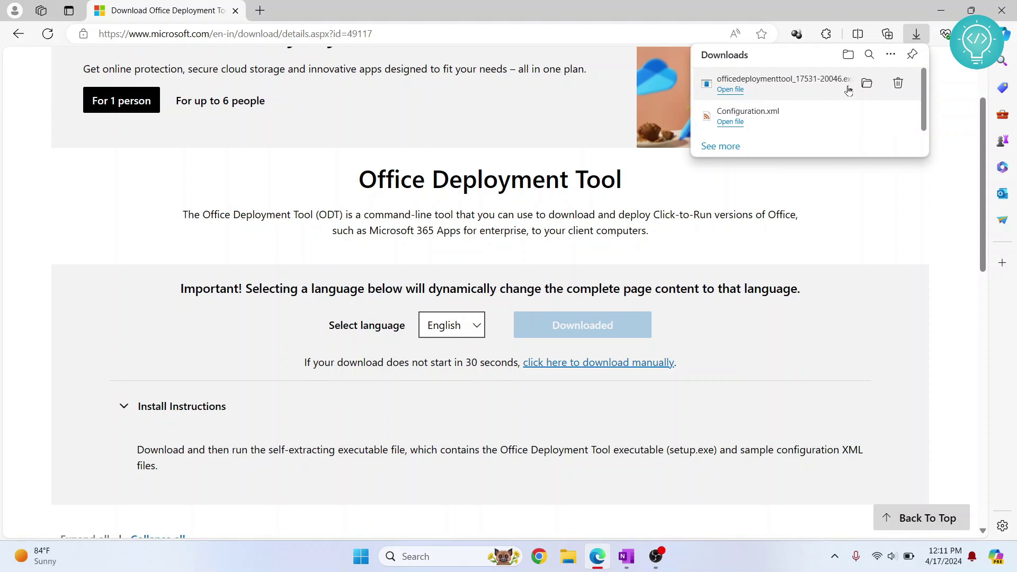
left_click(866, 83)
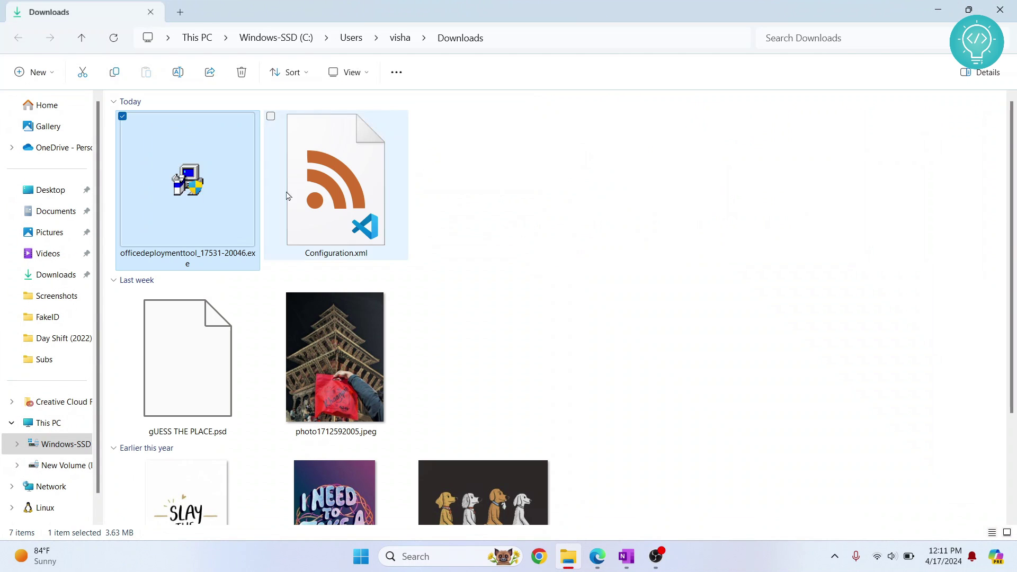
Create a new folder named Office2019 in Downloads.
left_click(541, 207)
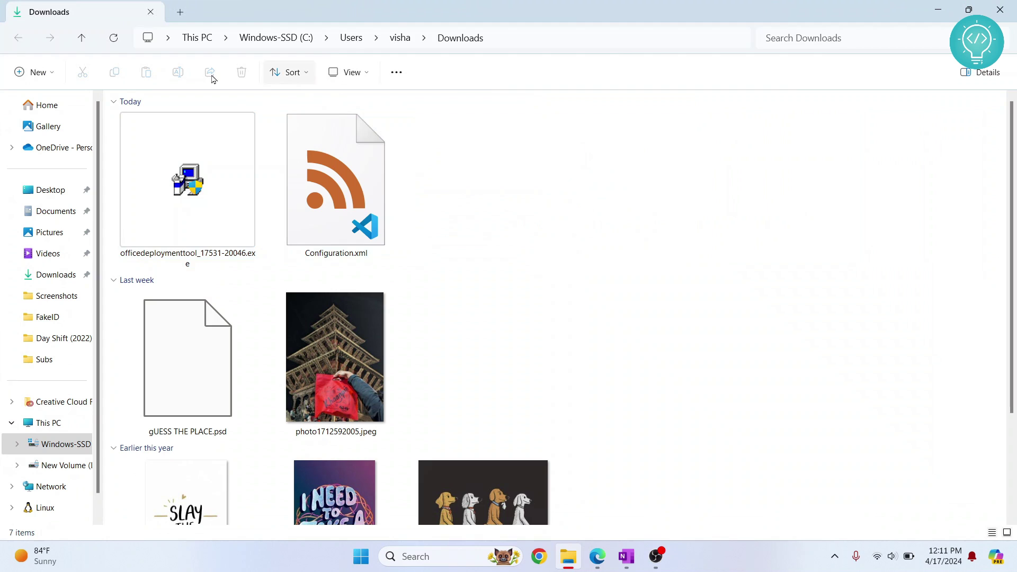
left_click(35, 72)
left_click(40, 107)
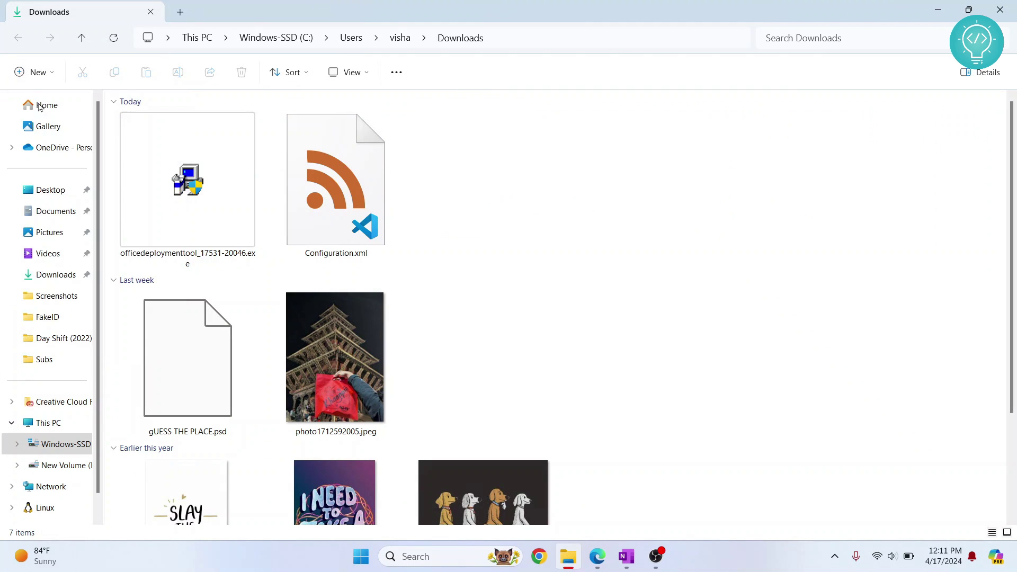
type("Office201")
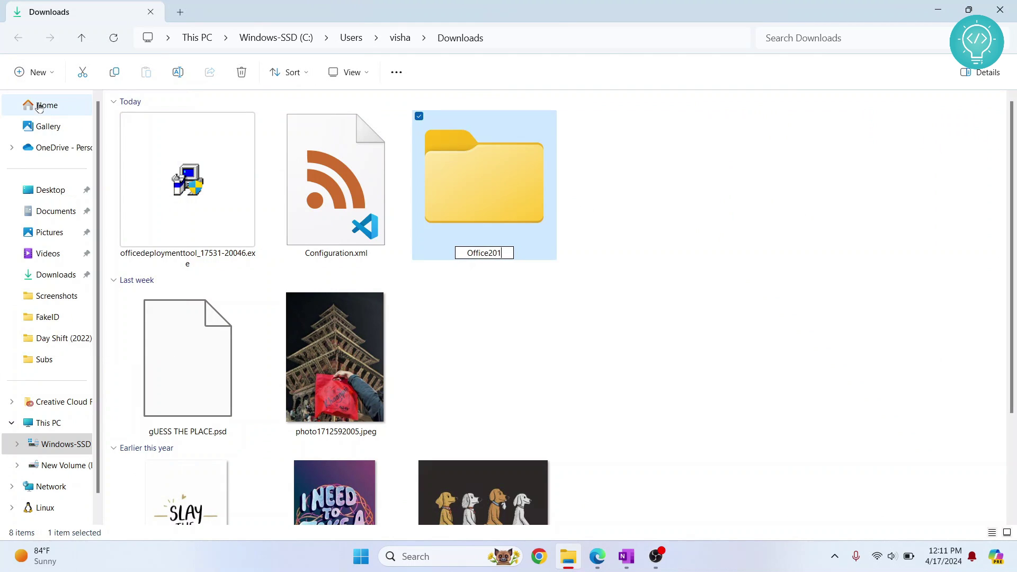
type("9")
key("Return")
Move the deployment tool executable and Configuration.xml into Office2019 and open that folder.
left_click(187, 195)
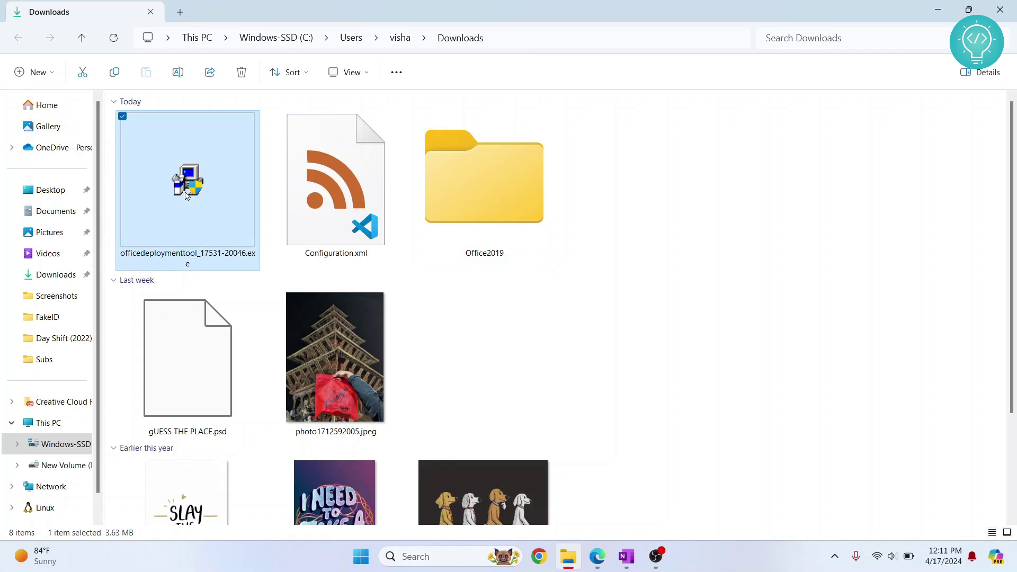
left_click(286, 196, "ctrl")
left_click_drag(207, 186, 478, 193)
double_click(183, 171)
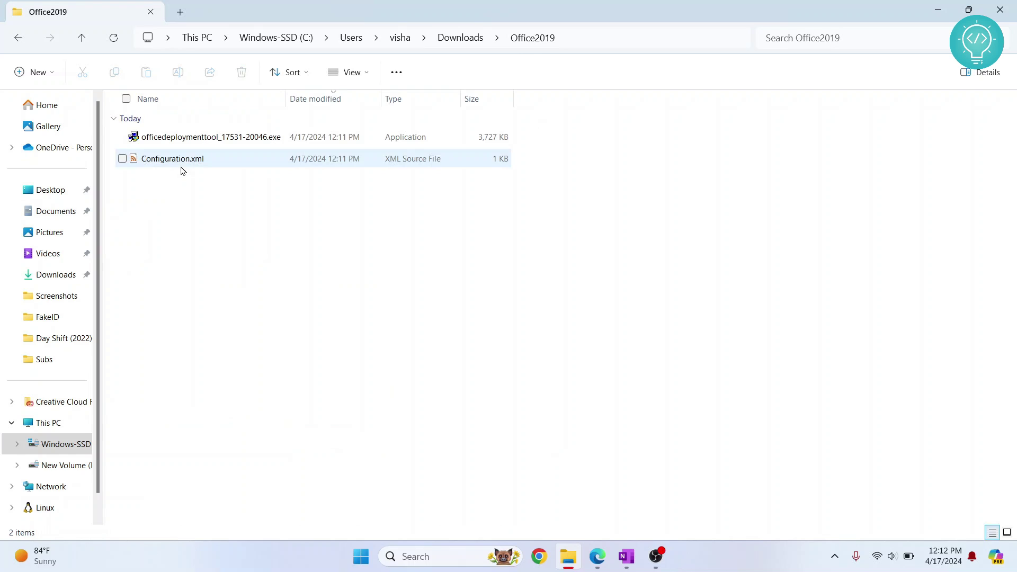
left_click(182, 140)
Run the Office Deployment Tool as administrator and extract its files into Downloads\Office2019.
right_click(180, 140)
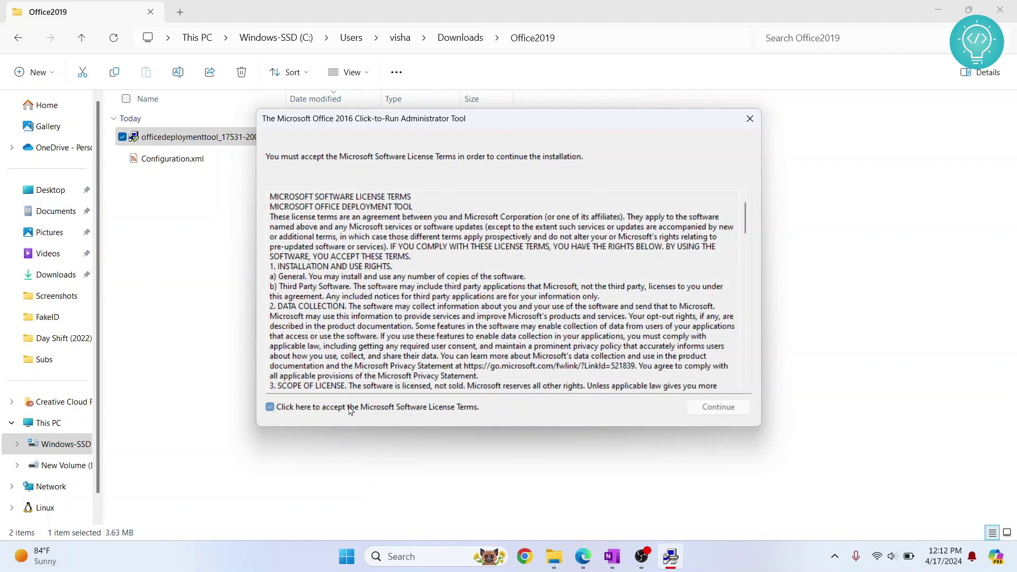
left_click(705, 411)
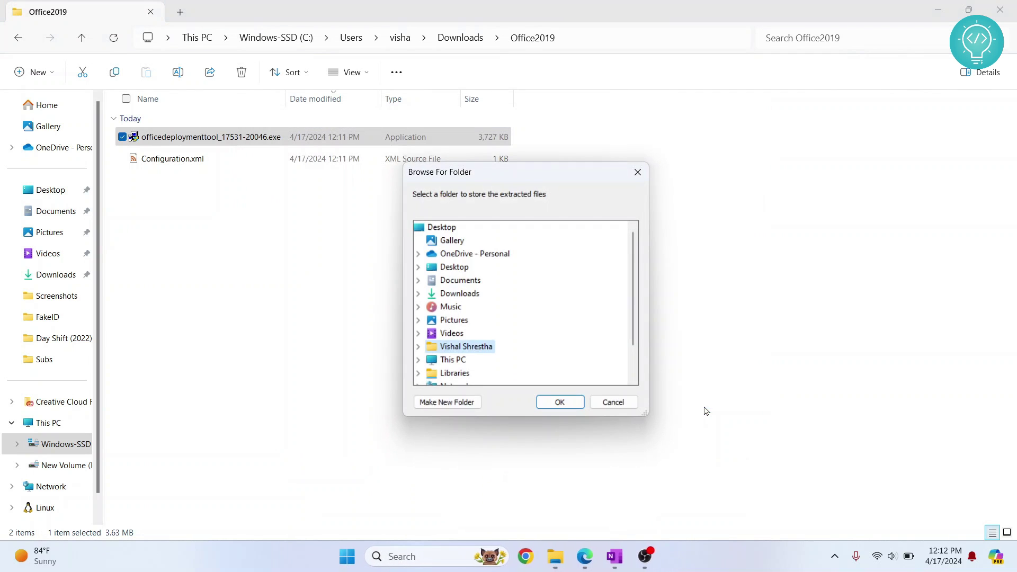
scroll(478, 326, "down", 1)
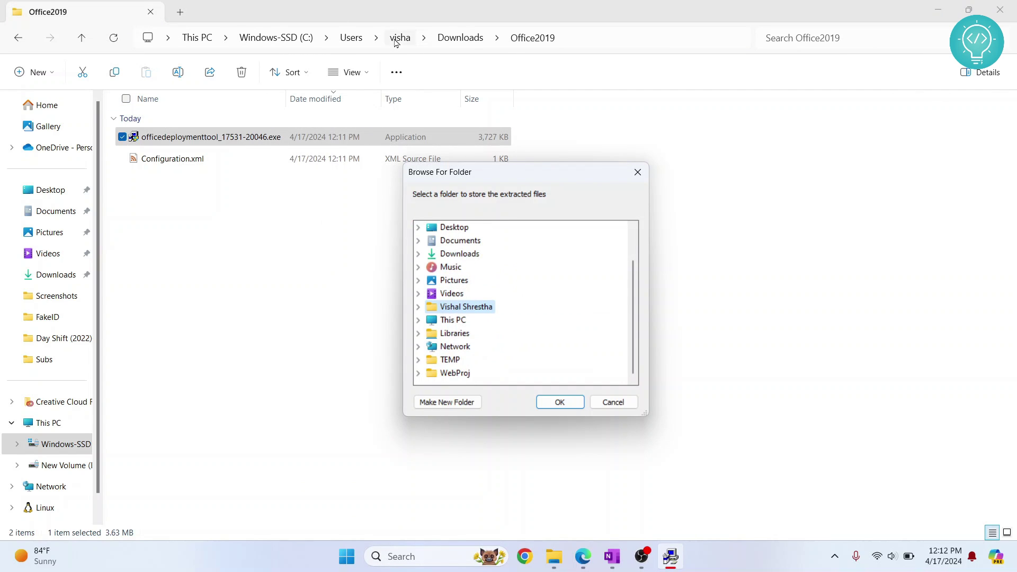
left_click(459, 258)
left_click(466, 309)
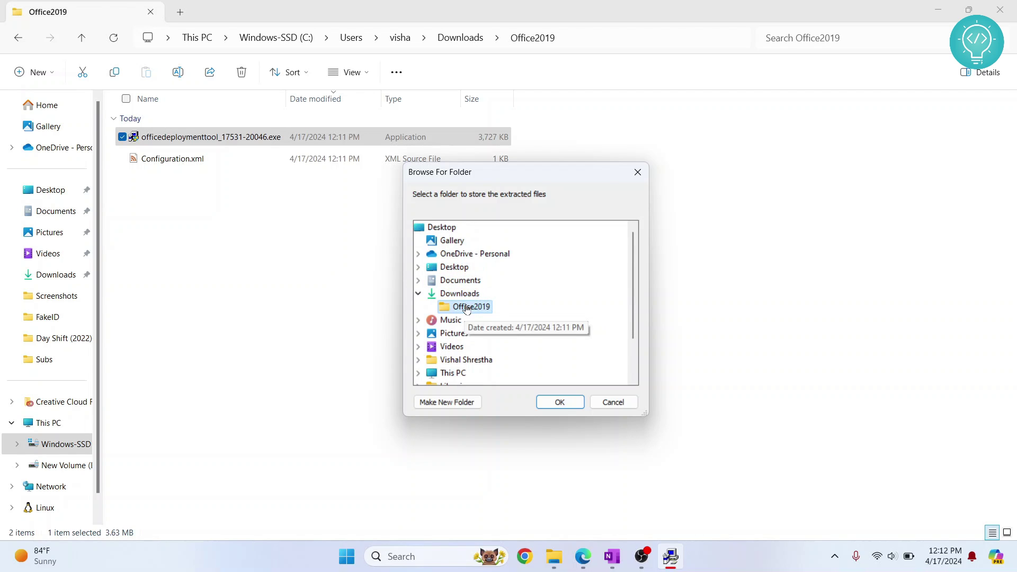
left_click(554, 403)
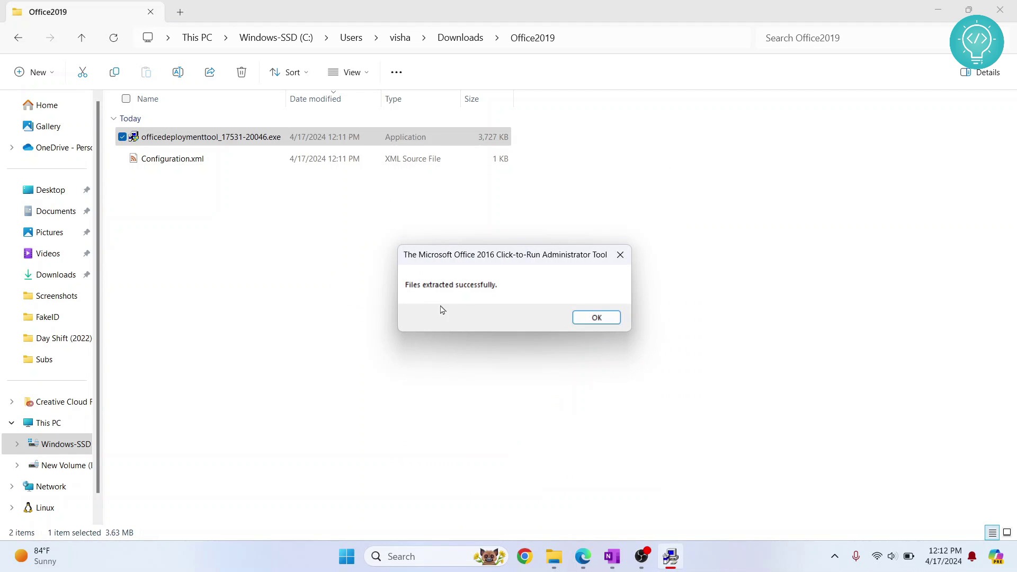
left_click(595, 317)
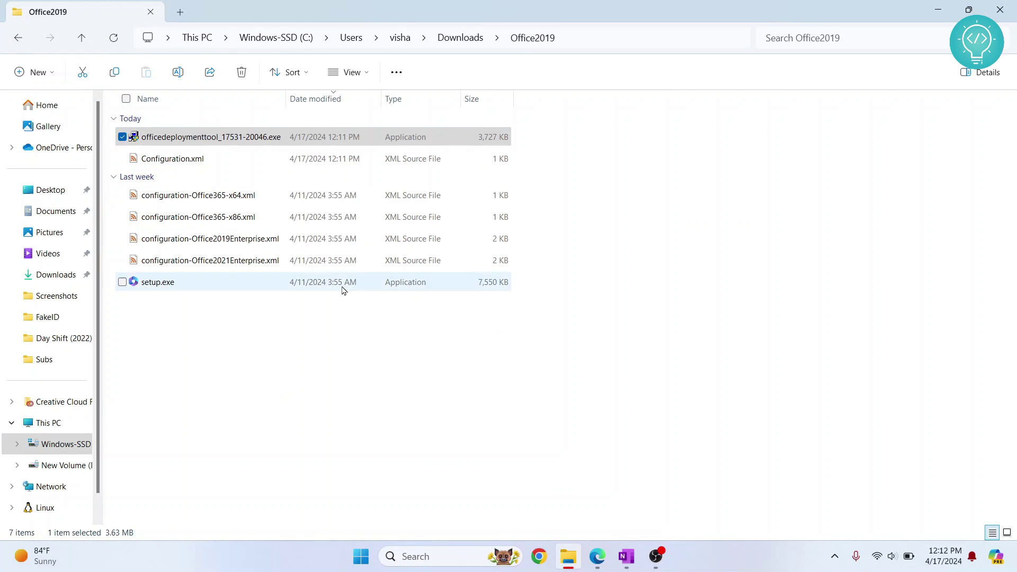
Delete the officedeploymenttool installer from the Office2019 folder.
left_click(287, 381)
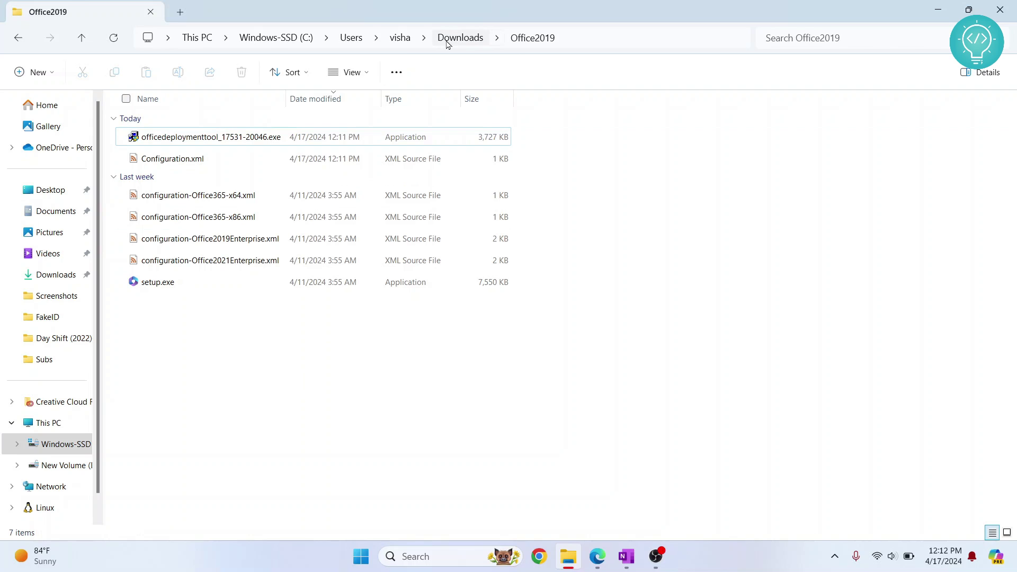
left_click(279, 139)
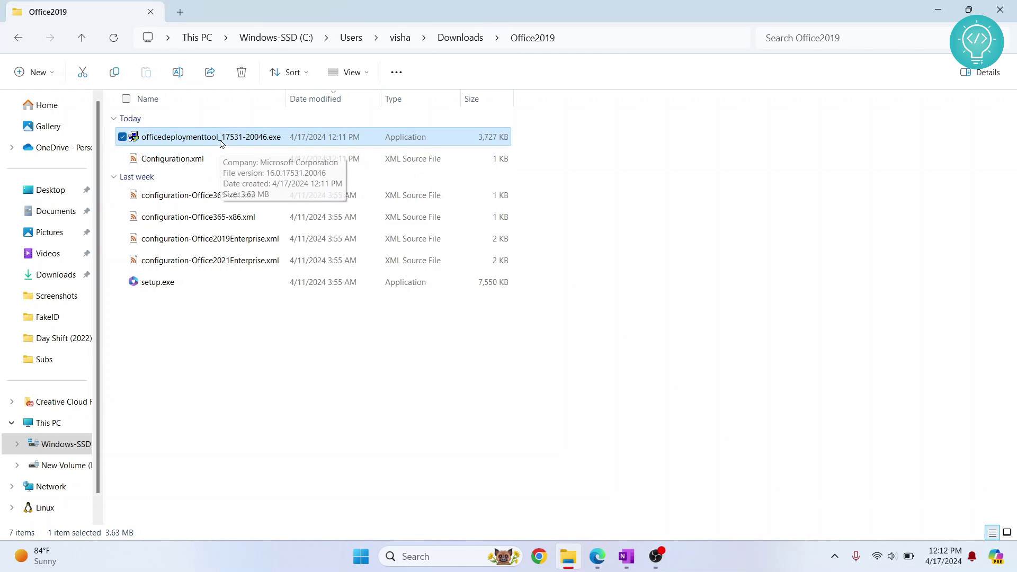
key("Delete")
Move the Office2019 folder from Downloads to the root of the C: drive.
left_click(459, 38)
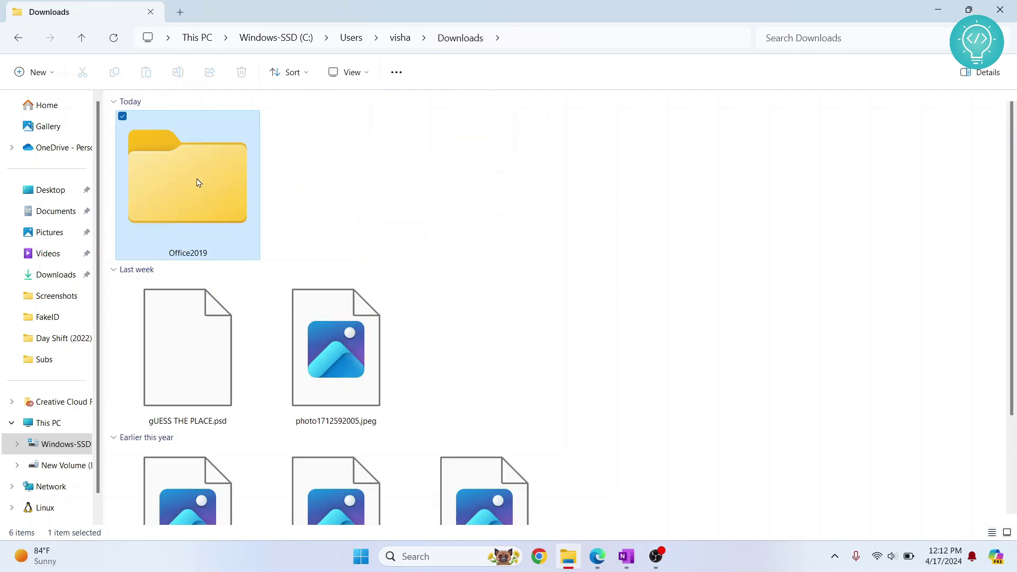
right_click(172, 203)
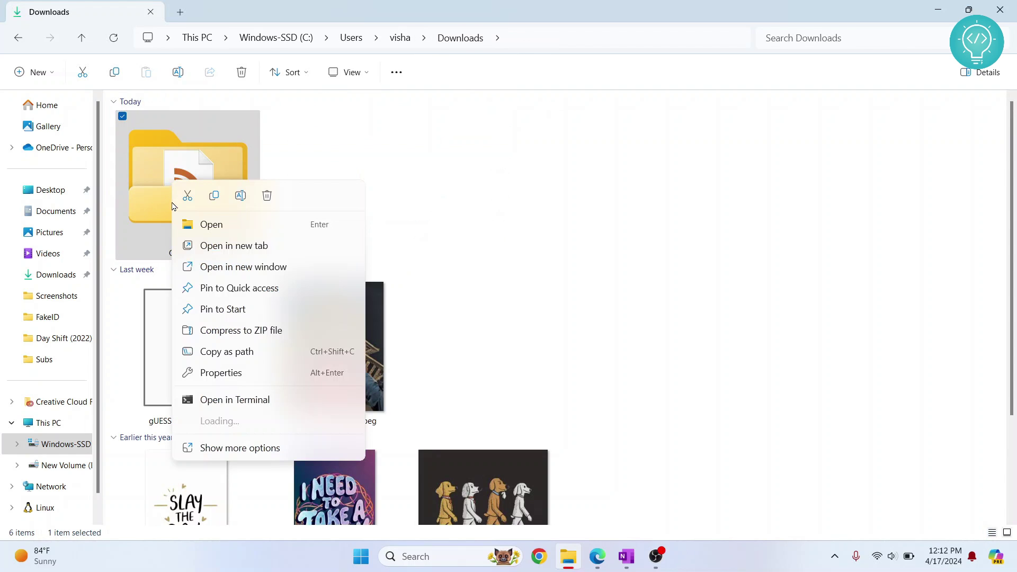
left_click(193, 202)
left_click(66, 445)
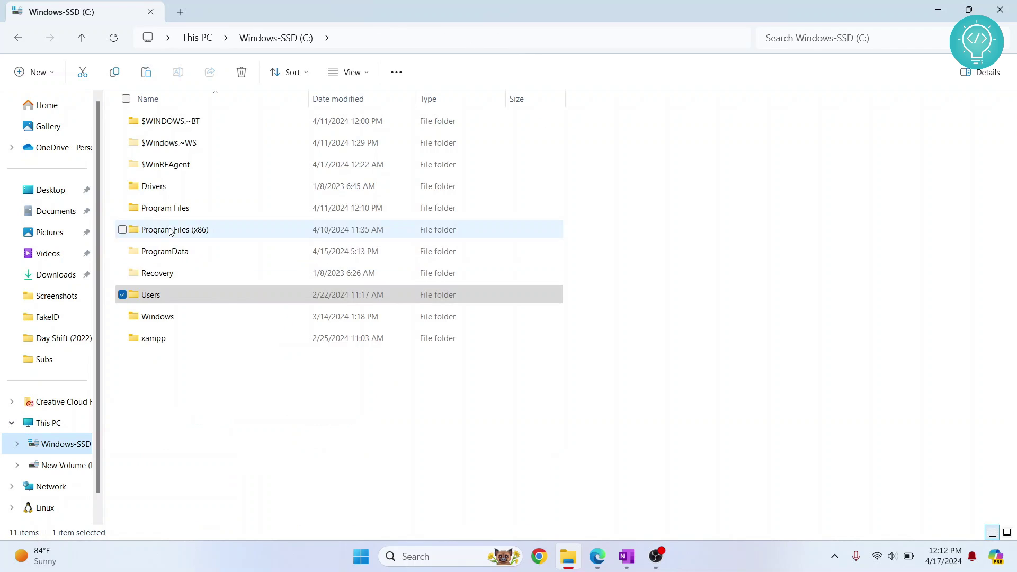
left_click(176, 399)
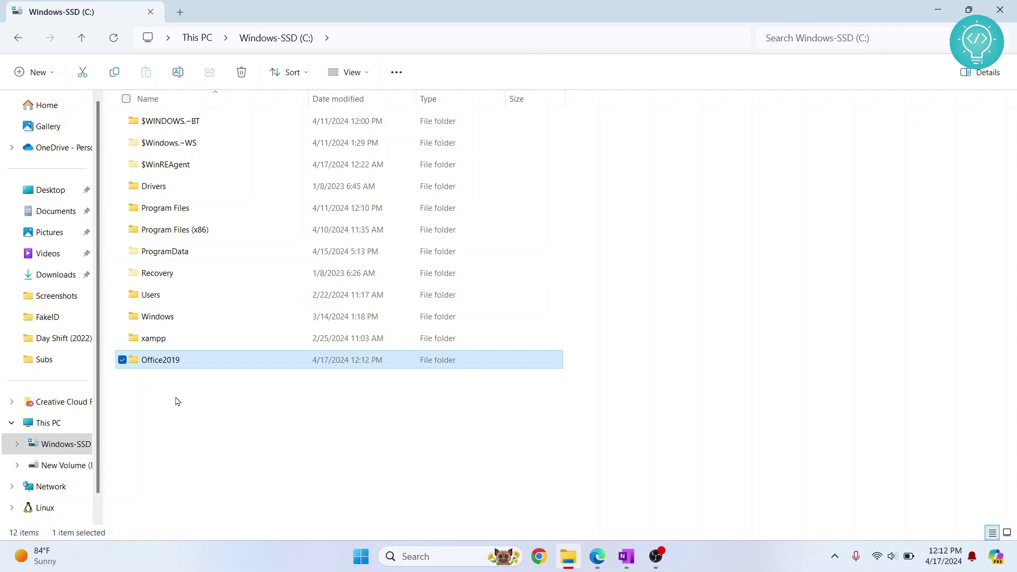
Open C:\Office2019 and launch an administrator Command Prompt beside it.
double_click(159, 359)
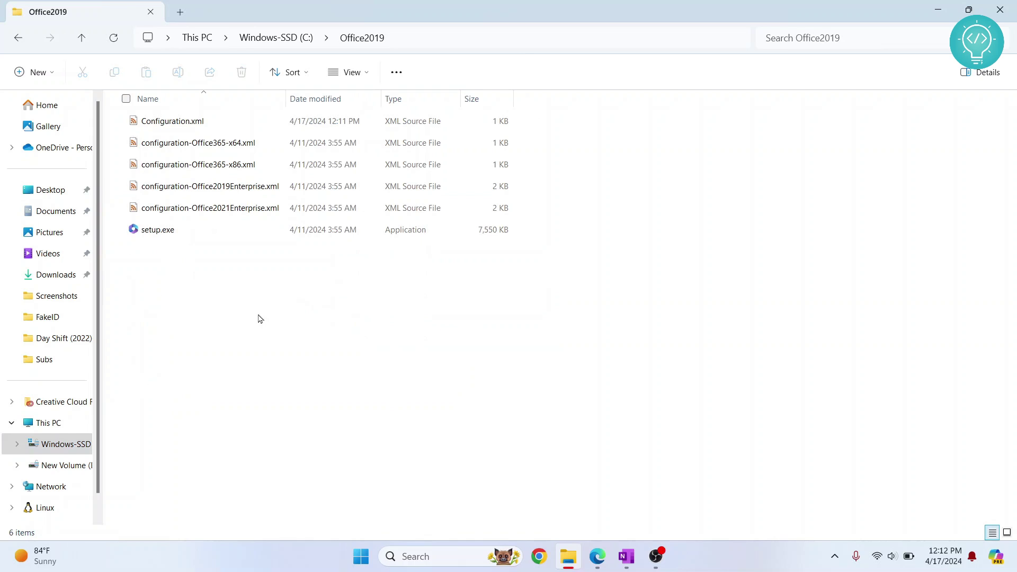
key("super")
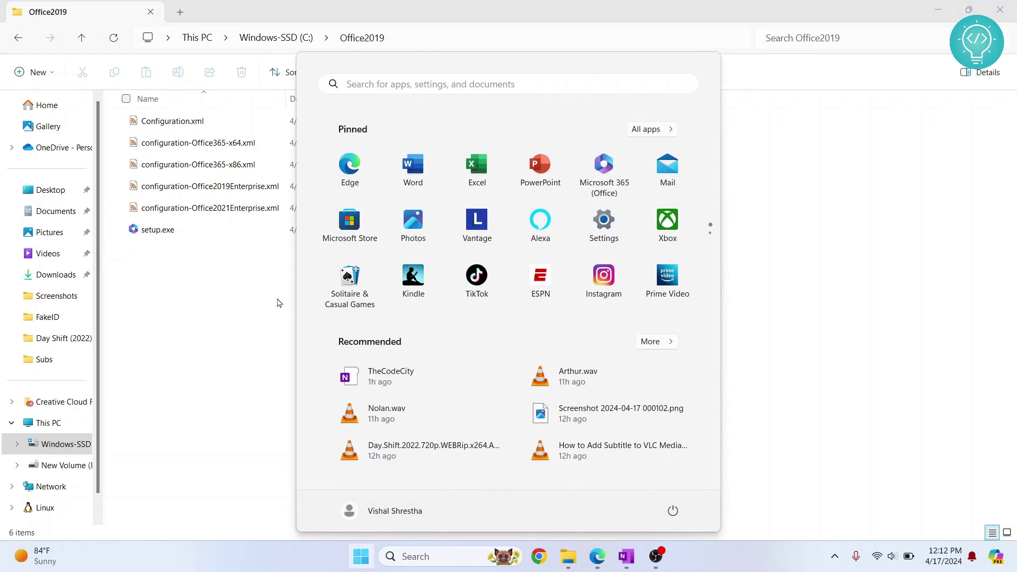
type("cmd")
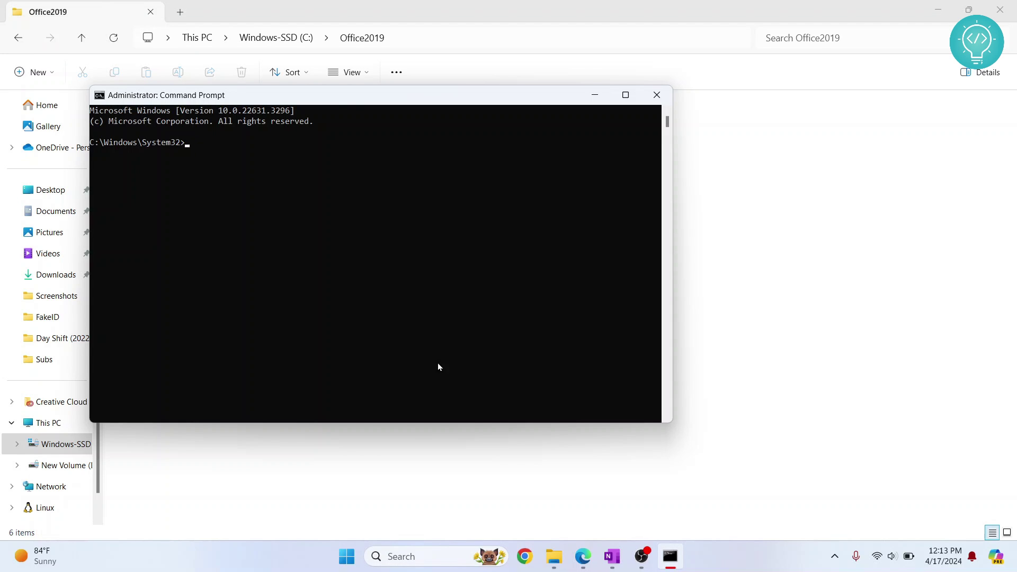
left_click_drag(338, 106, 426, 202)
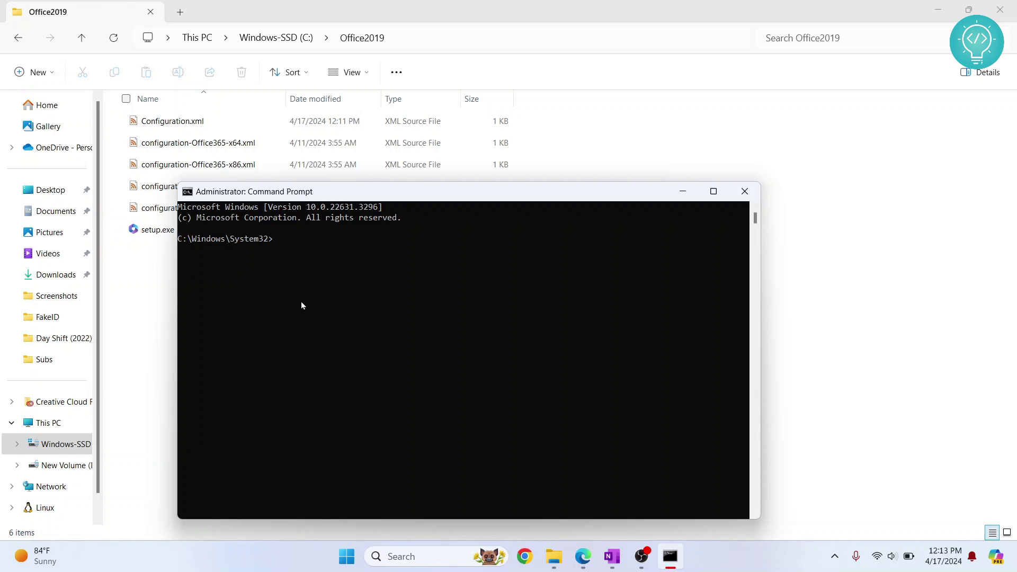
Change the console directory to C:\Office2019 with cd and the copied folder path.
type("cd")
left_click(429, 40)
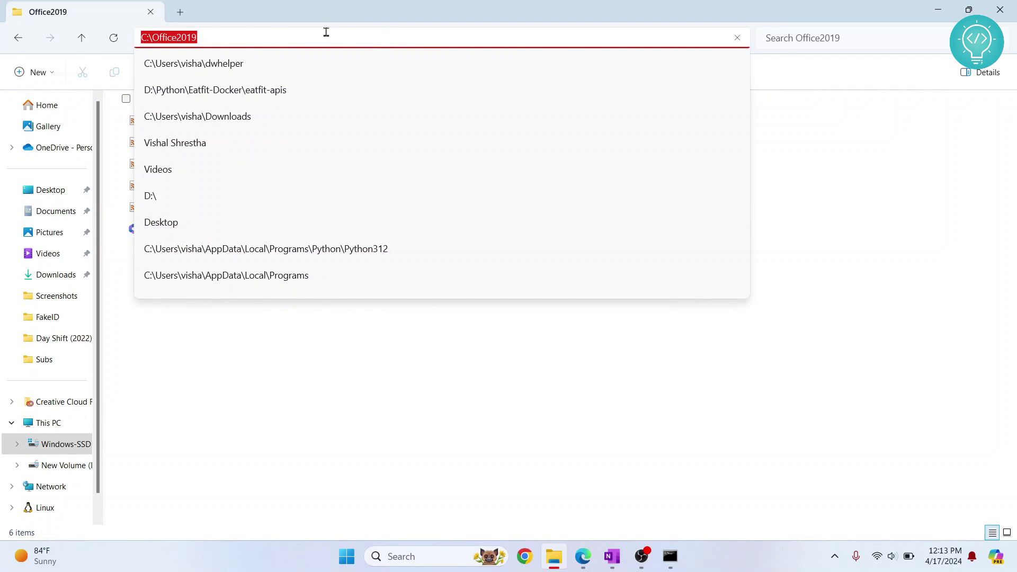
key("alt+Tab")
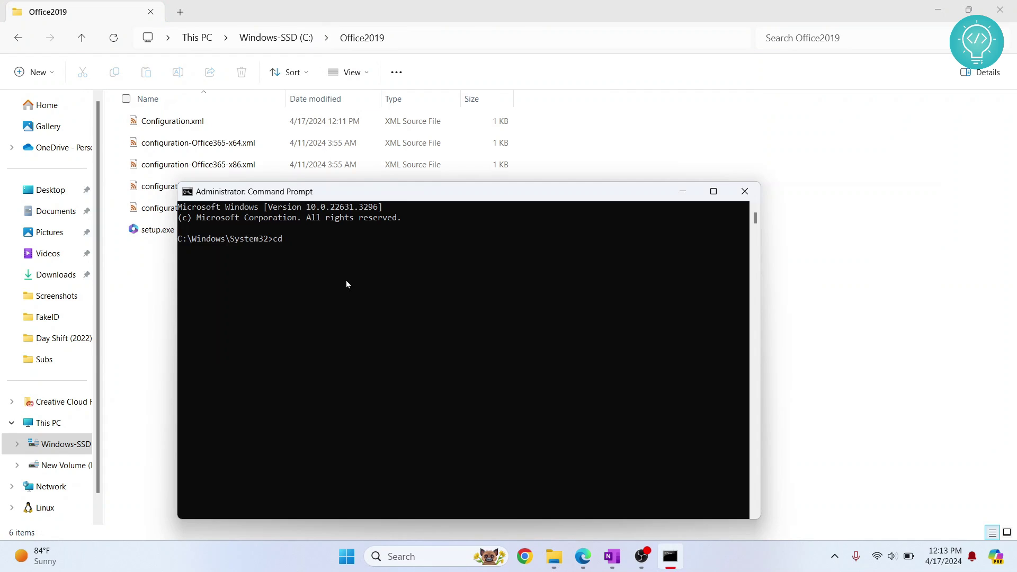
key("ctrl+v")
key("Return")
Enter setup /configure Configuration.xml at the prompt.
left_click_drag(245, 260, 184, 262)
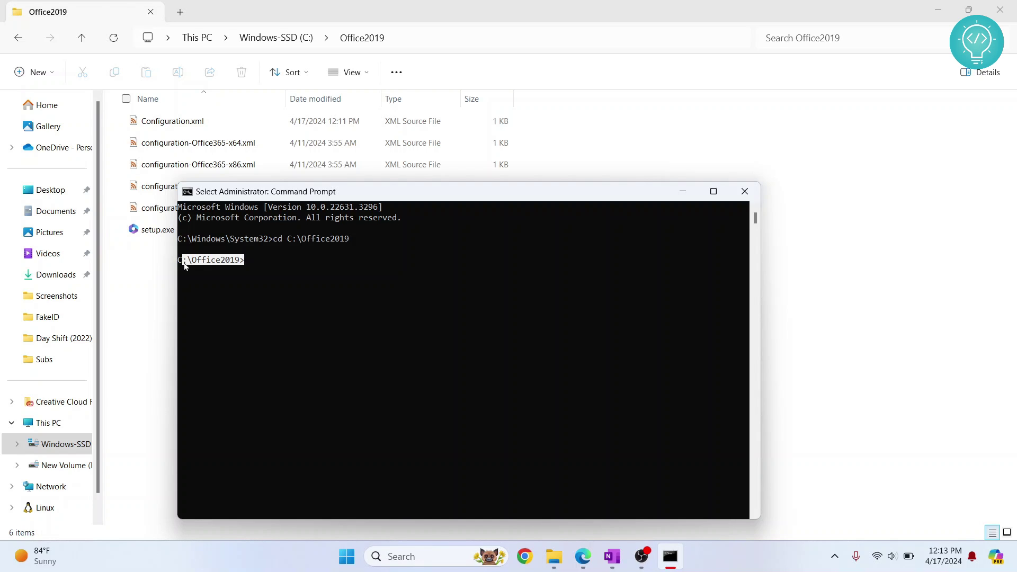
left_click(260, 261)
key("Escape")
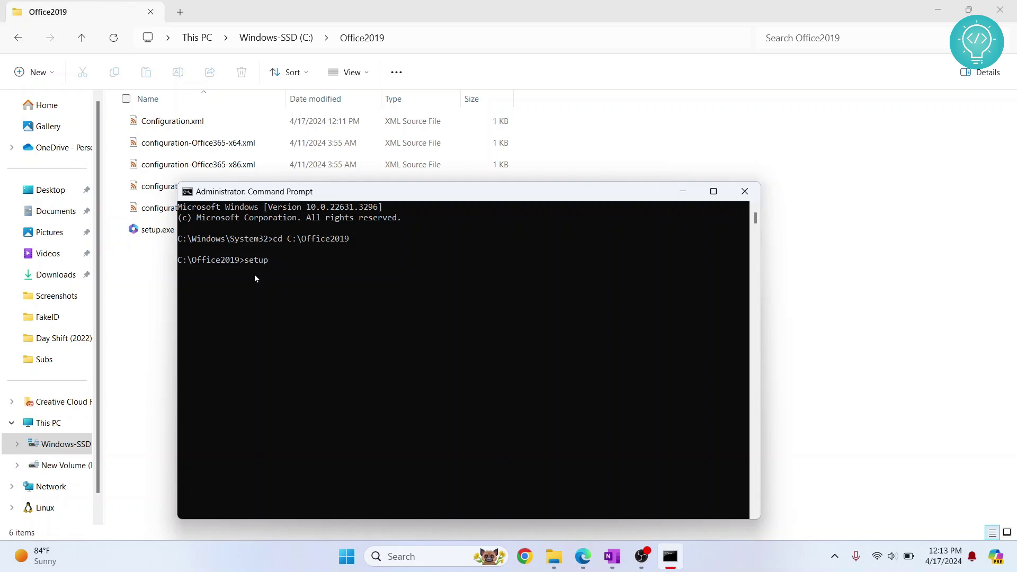
type("setup /configure")
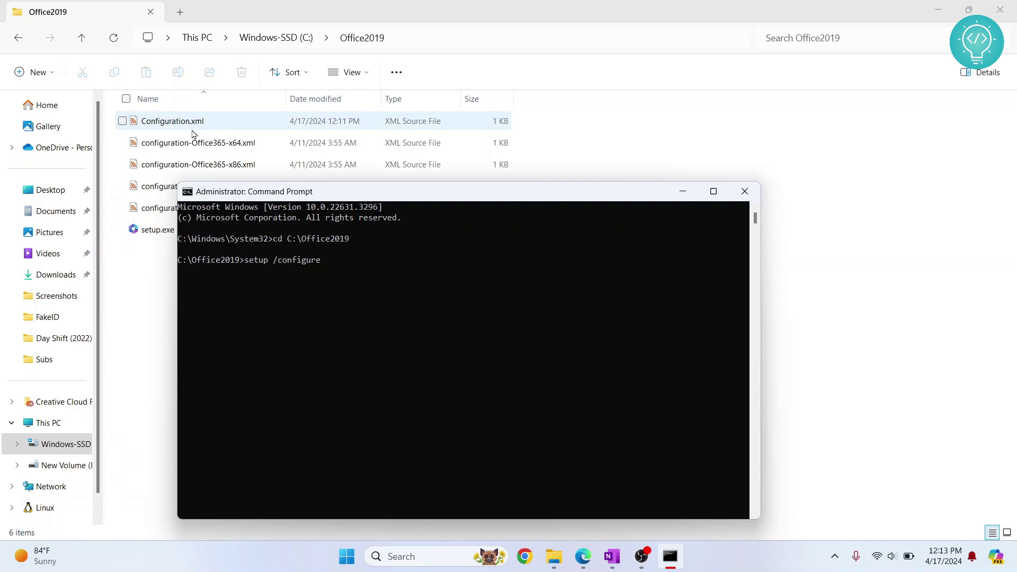
type(" Config")
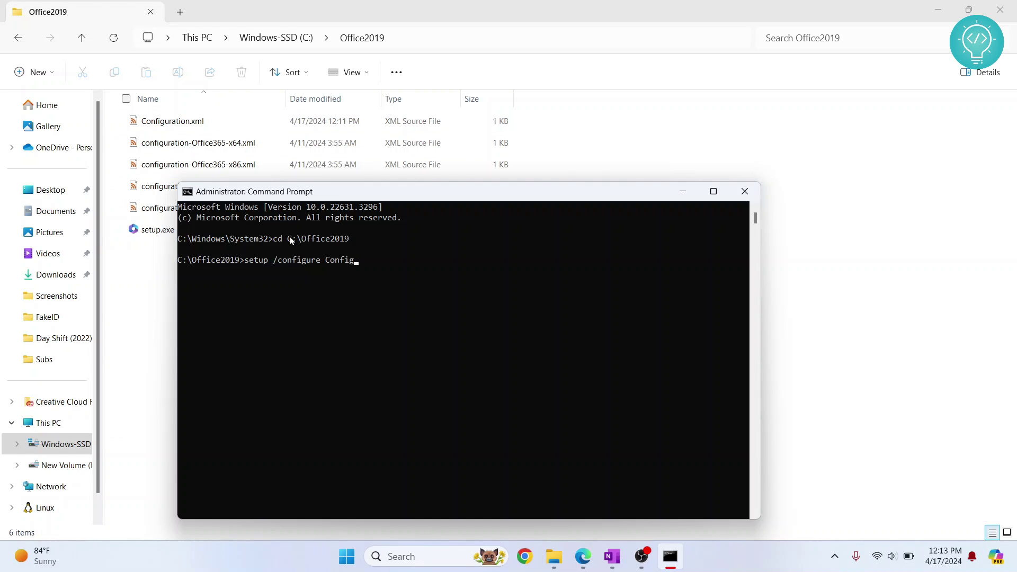
type("uration.xml")
Run setup /configure Configuration.xml, then search Start for '365' to check for an installed Microsoft 365.
key("Return")
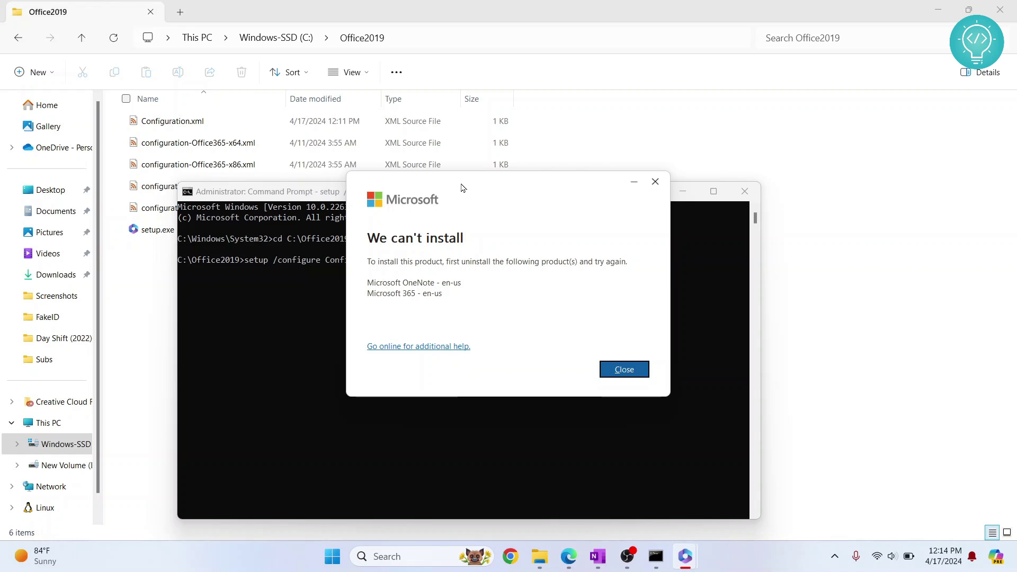
left_click_drag(464, 188, 429, 151)
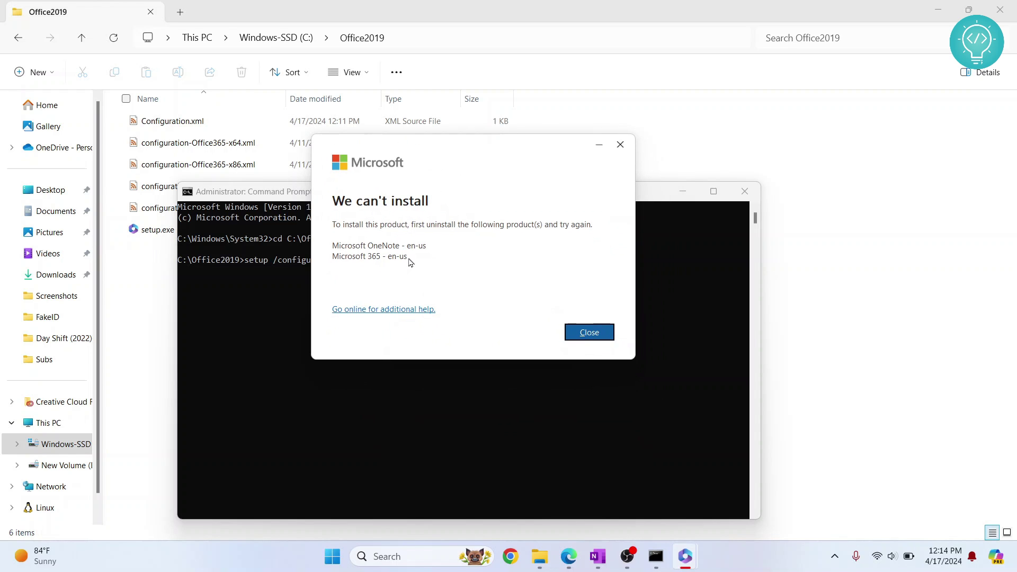
key("super")
type("365")
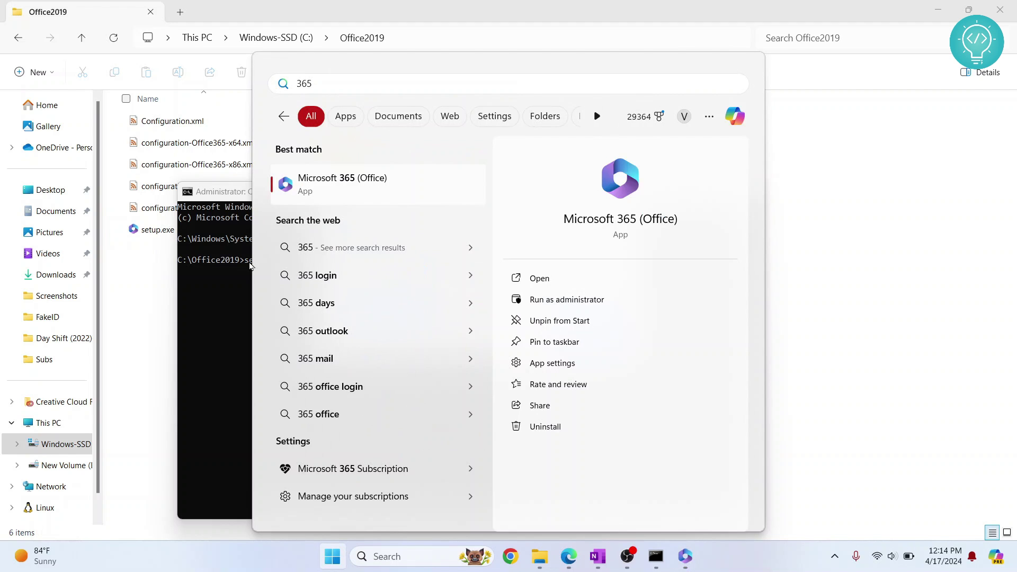
left_click(218, 258)
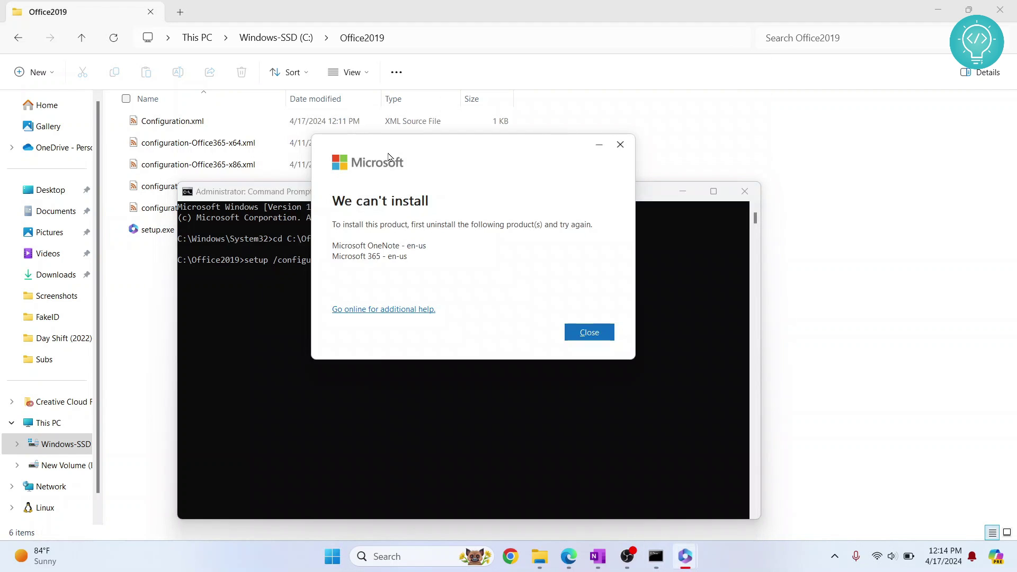
Reposition the 'We can't install' message beside the command prompt to read its uninstall requirement.
left_click(269, 268)
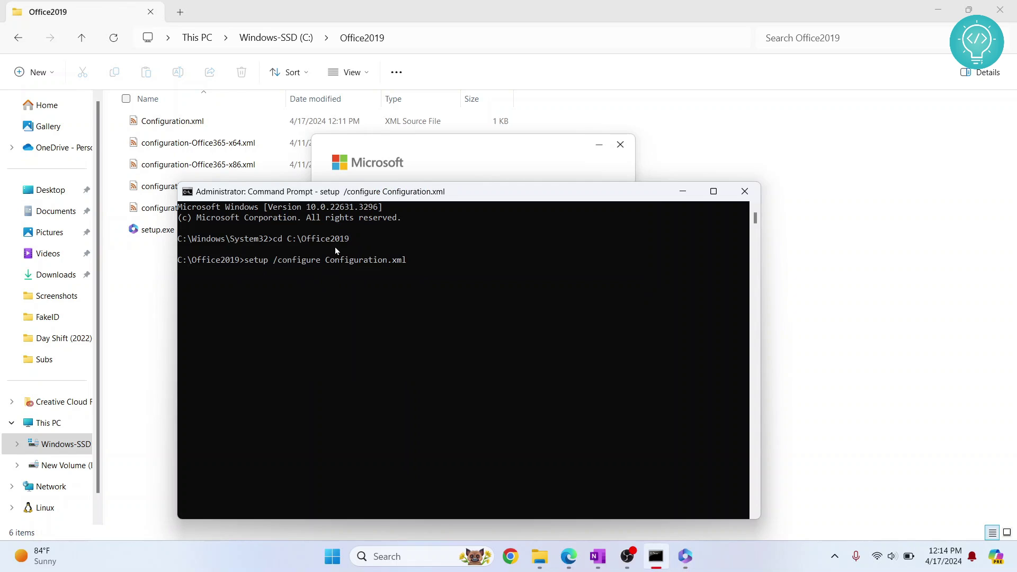
left_click(389, 161)
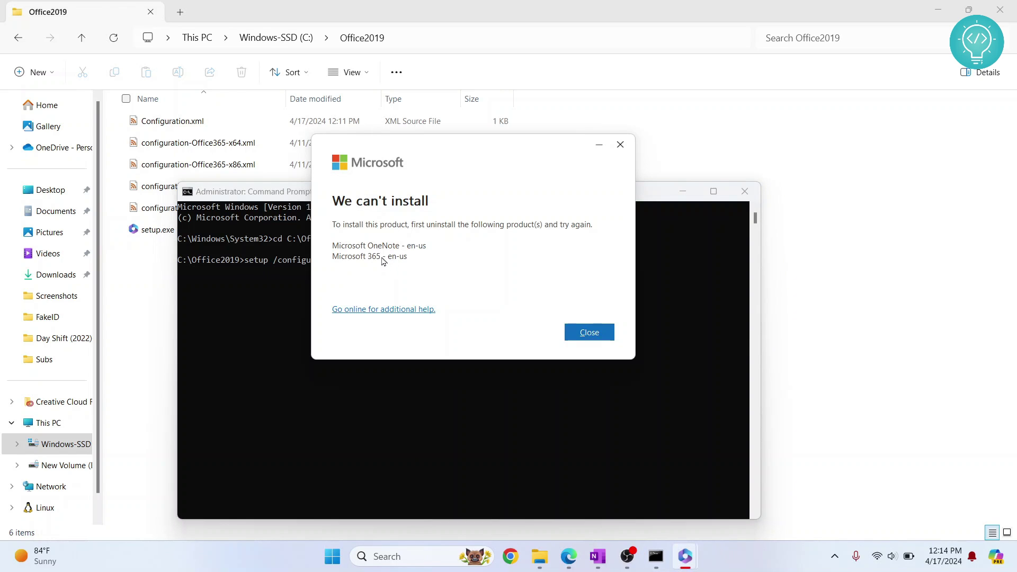
left_click_drag(328, 228, 280, 227)
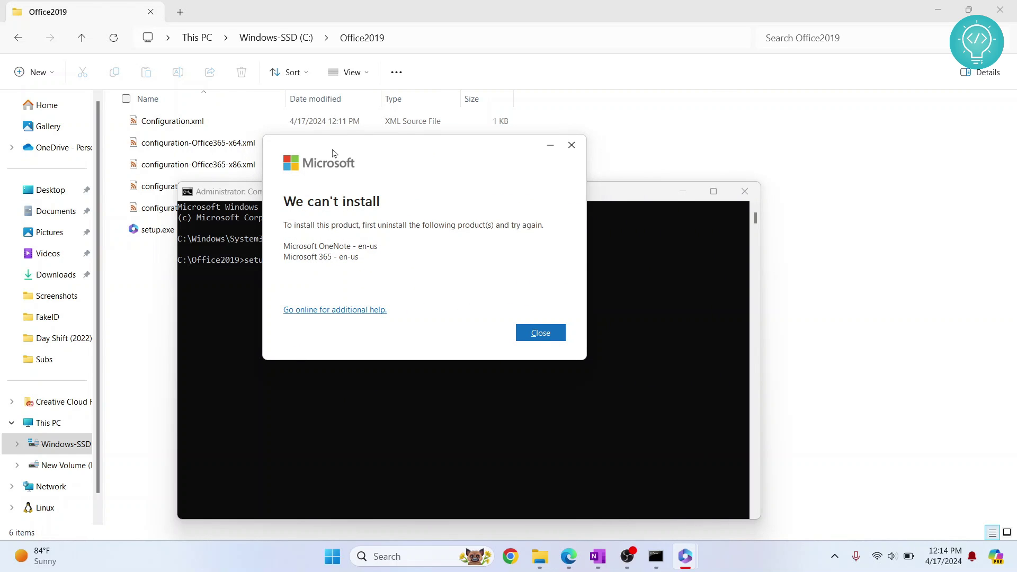
left_click_drag(335, 155, 370, 162)
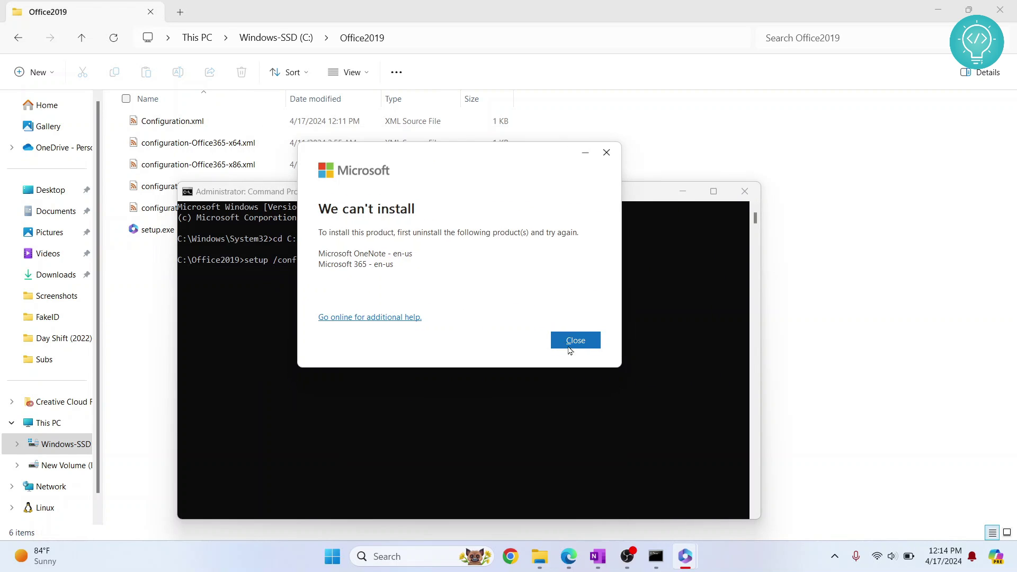